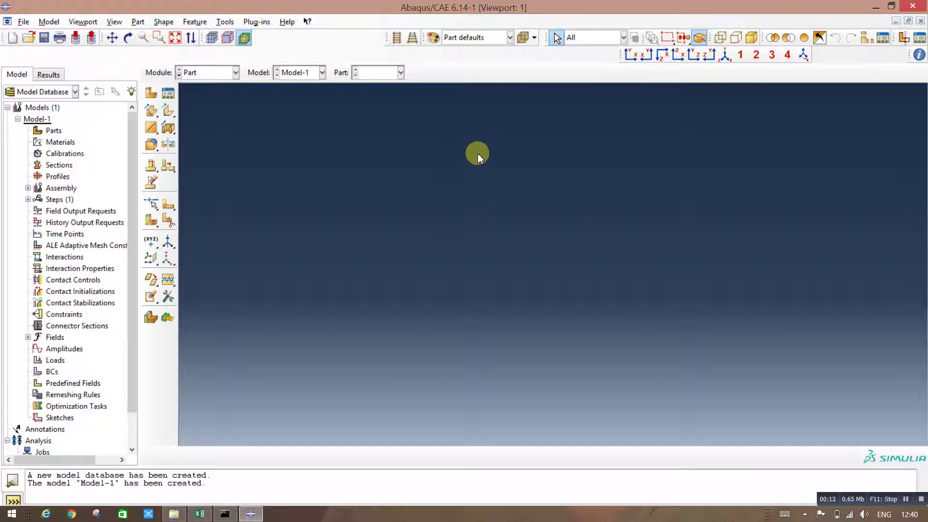
Create a 3D deformable solid extrusion part named Part-Cantilever Beam with an approximate size of 200.
left_click(152, 94)
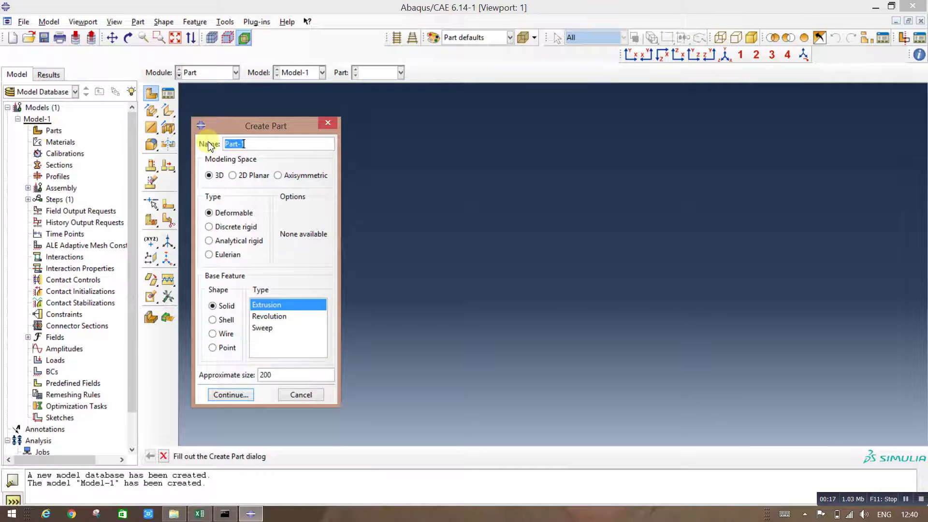
left_click_drag(243, 144, 264, 146)
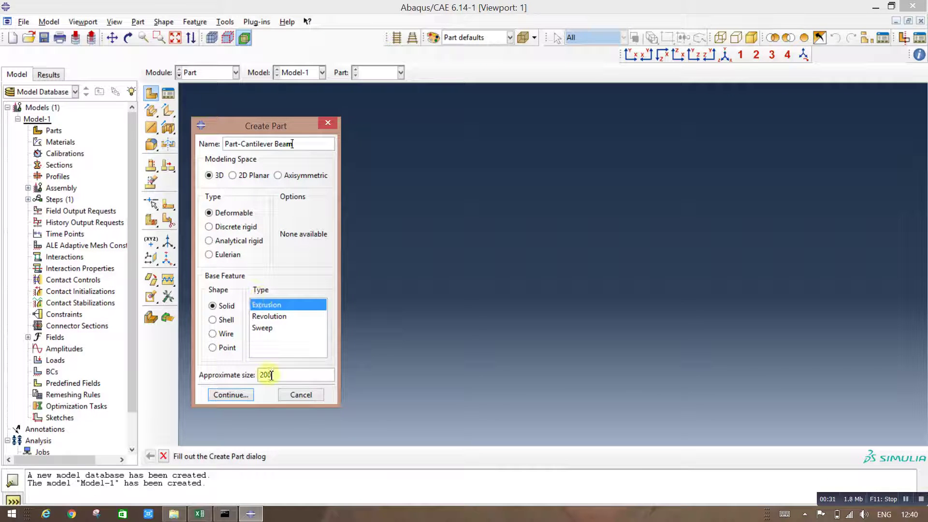
left_click(230, 395)
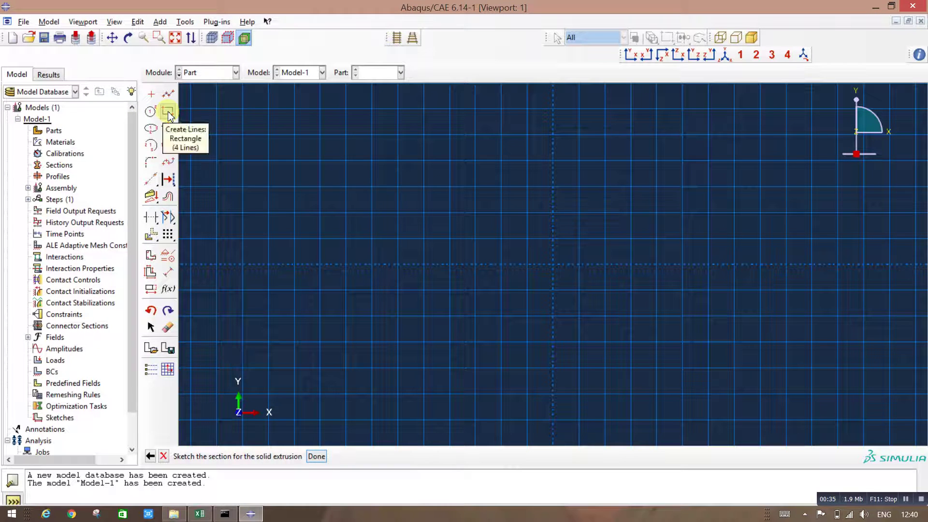
Sketch a rectangle about 23.75 wide and 22.5 high, just beside the vertical axis, as the extrusion section.
left_click(168, 112)
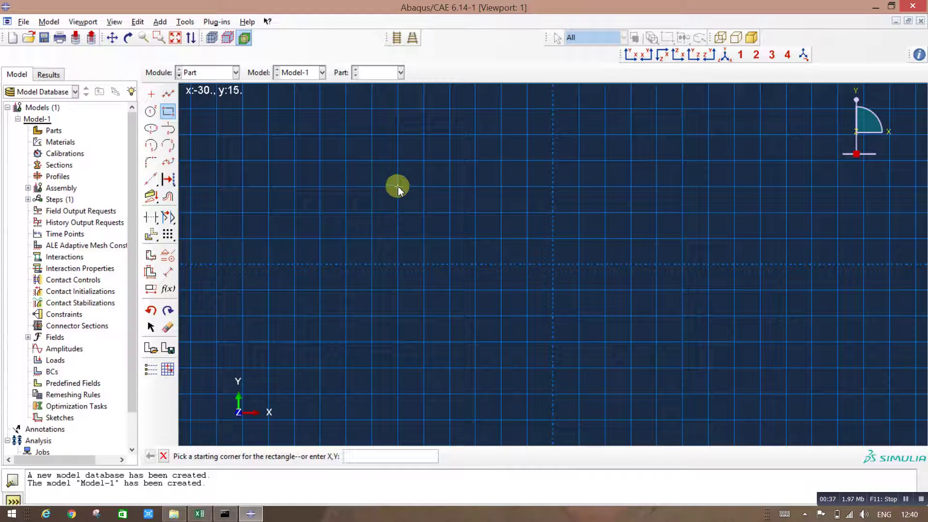
left_click(521, 302)
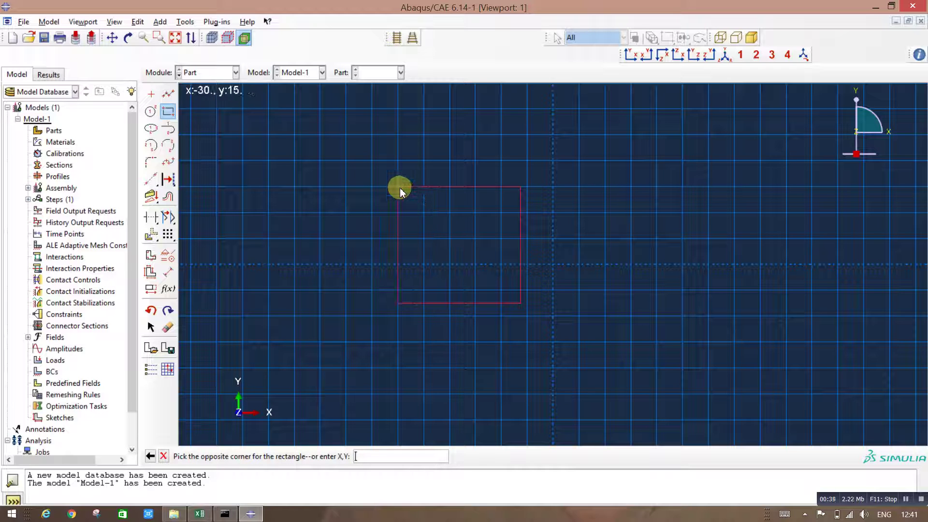
left_click(399, 187)
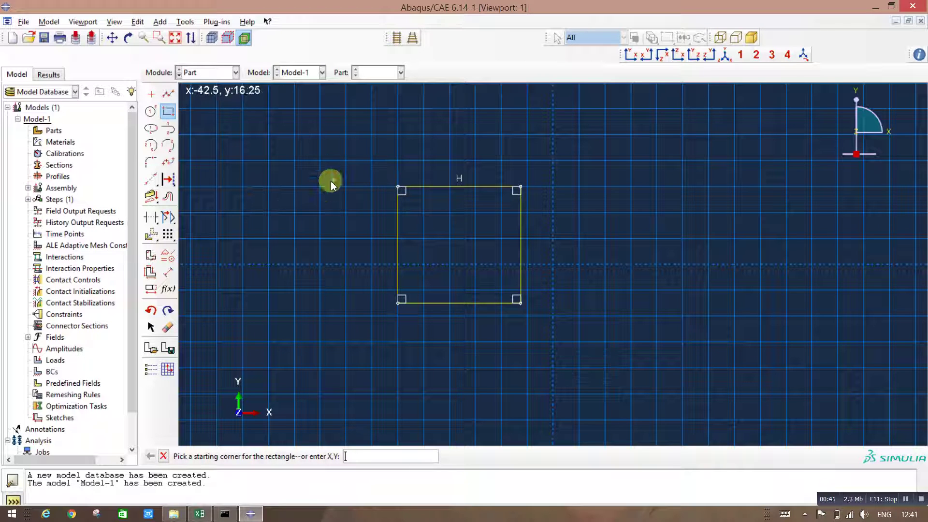
Look up the beam's cross-section in the Example.xlsx Excel sheet, then return to Abaqus/CAE and dimension the rectangle's upper edge to 100.
left_click(200, 513)
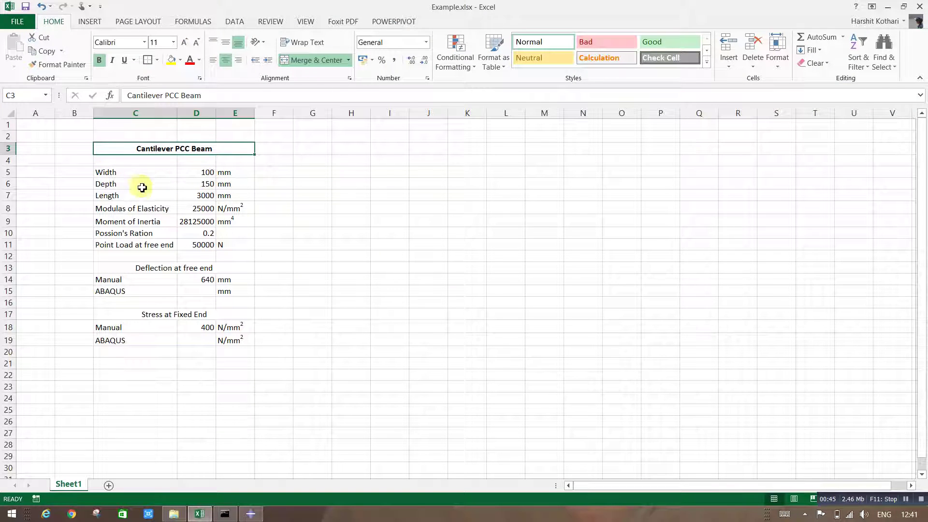
left_click(252, 513)
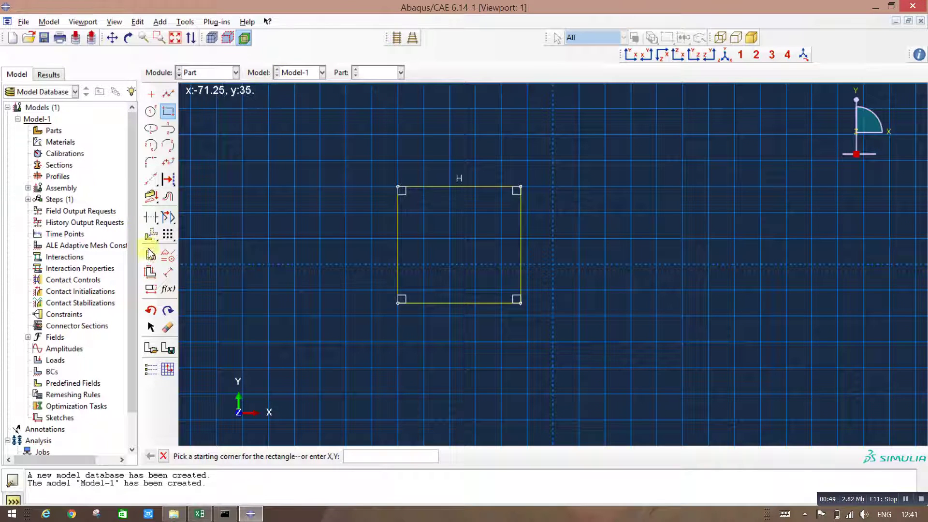
left_click(168, 274)
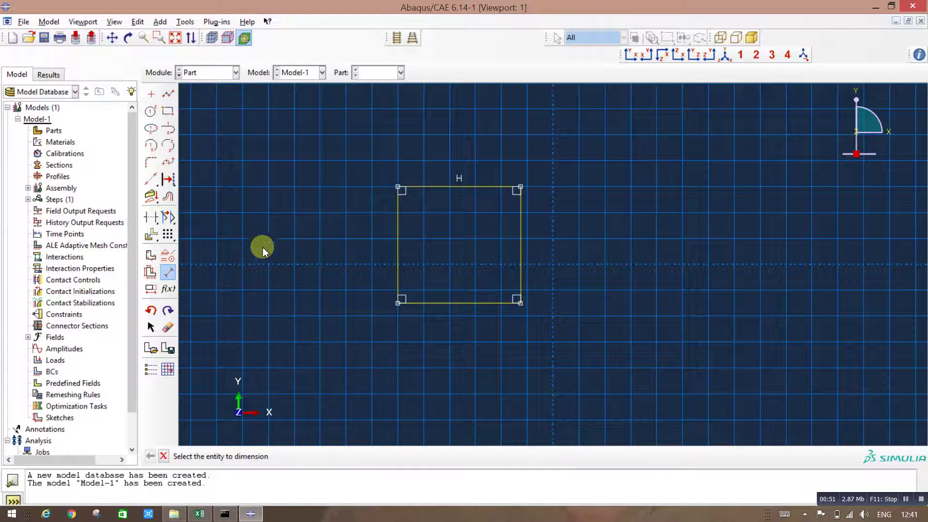
left_click(442, 186)
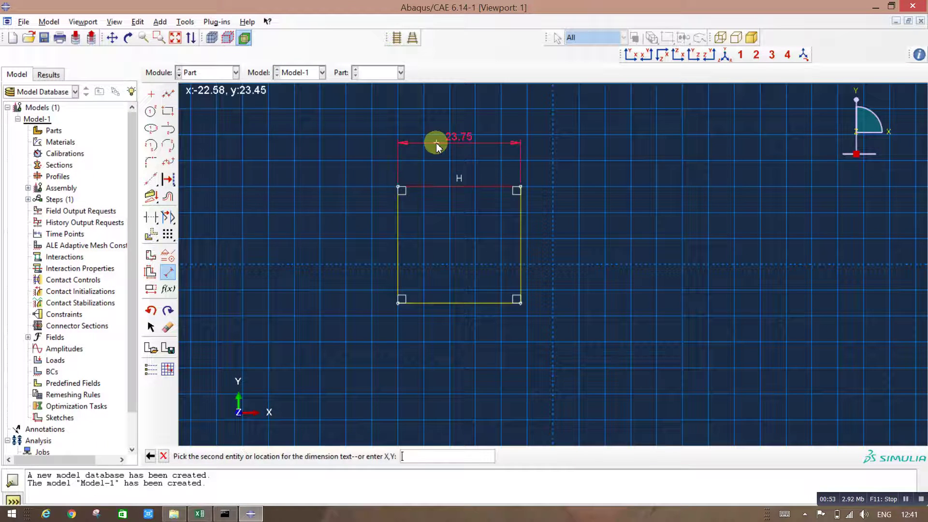
left_click(437, 142)
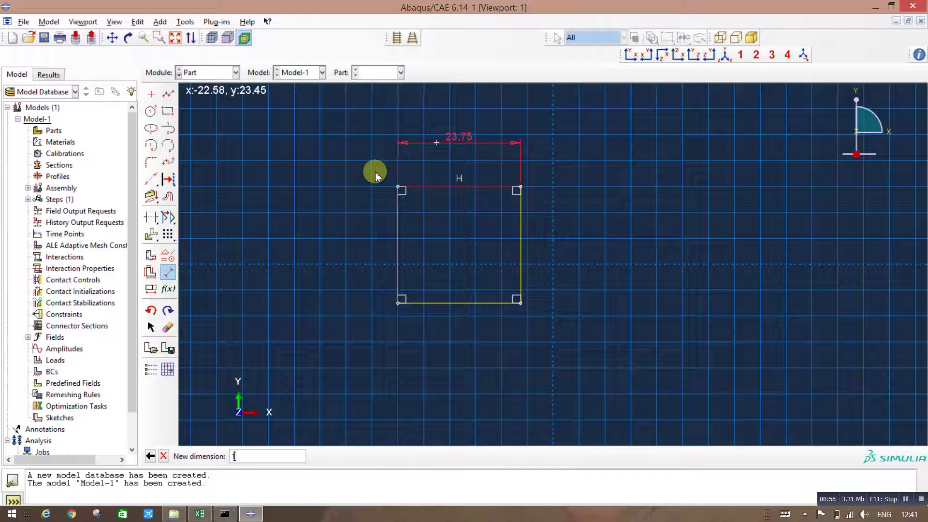
key("Return")
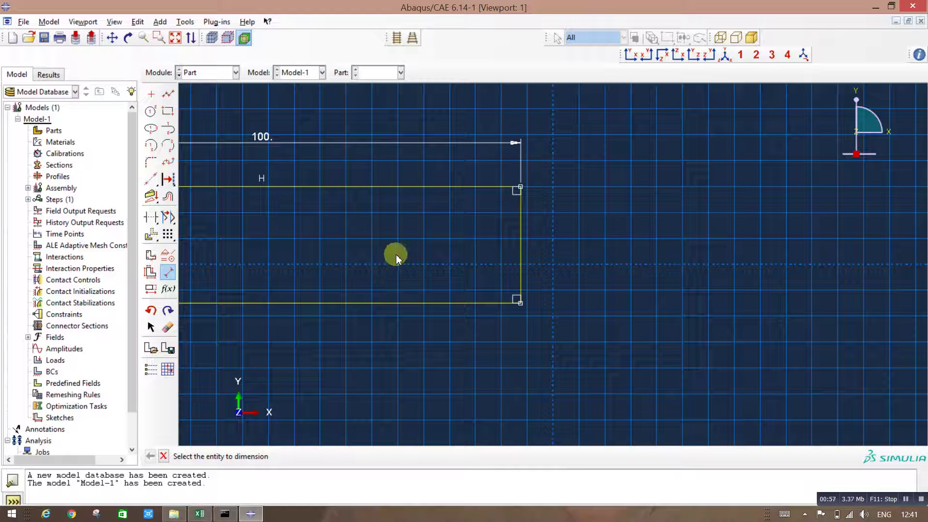
Dimension the rectangle's vertical edge nearest the axis to 150 and leave the dimension tool.
left_click(520, 224)
left_click(576, 225)
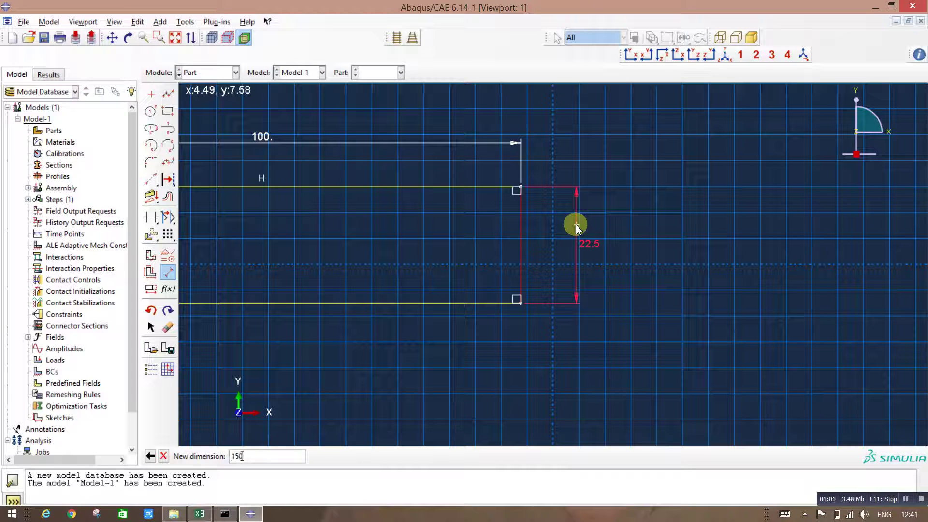
key("Return")
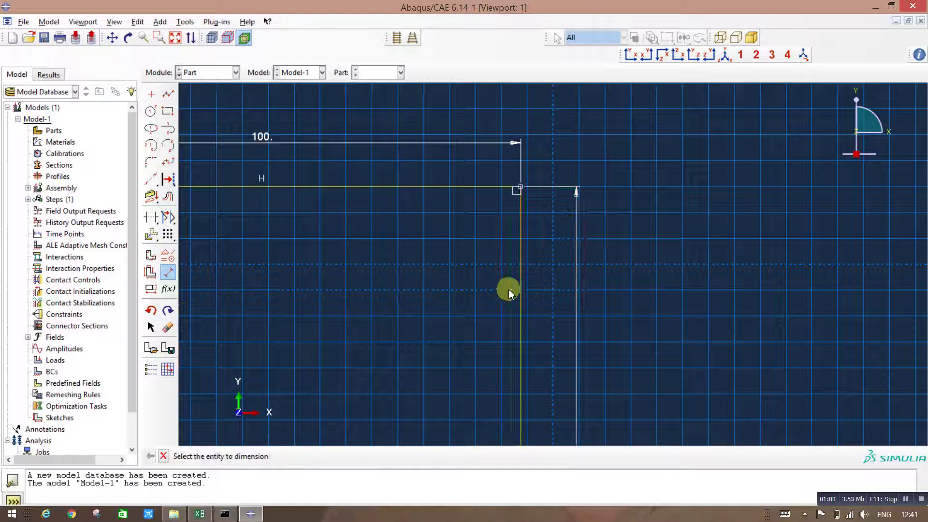
left_click(164, 456)
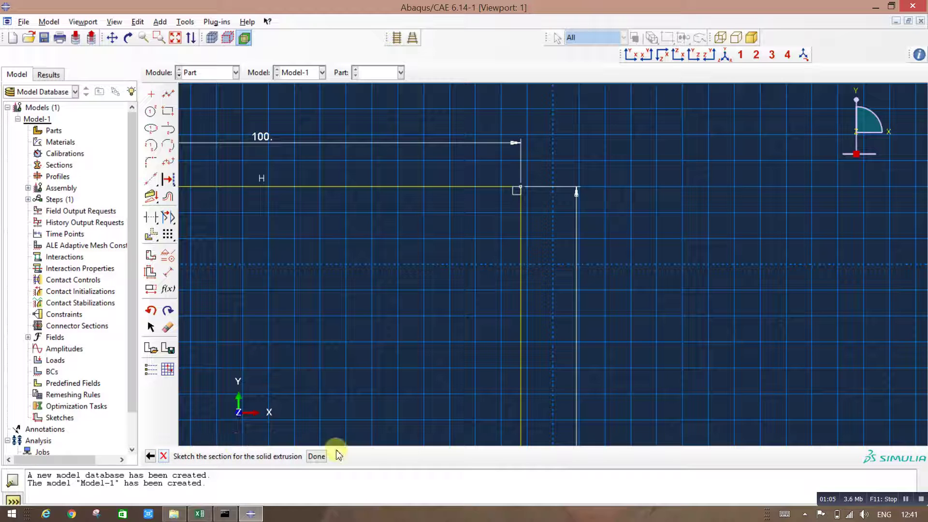
Finish the section sketch and extrude it to a depth of 3000, taking the beam length from the Excel sheet.
left_click(317, 456)
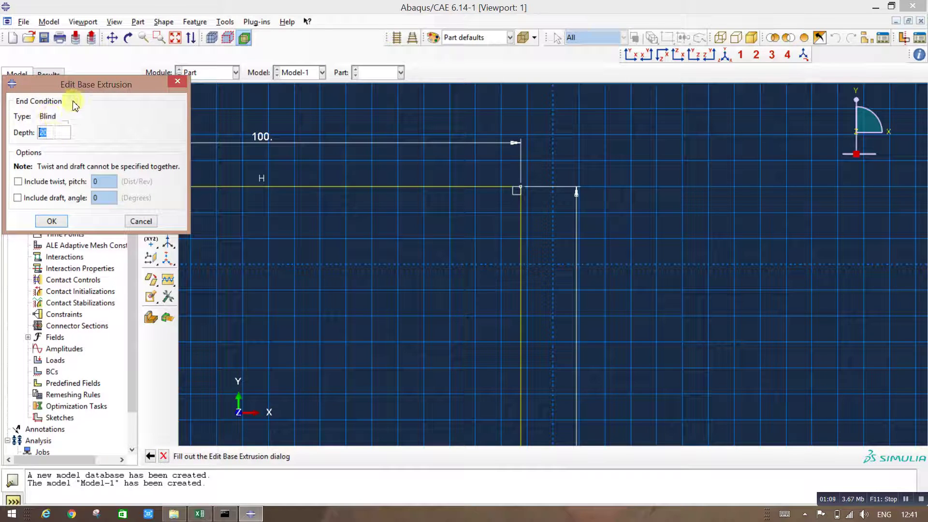
left_click(199, 513)
left_click(198, 196)
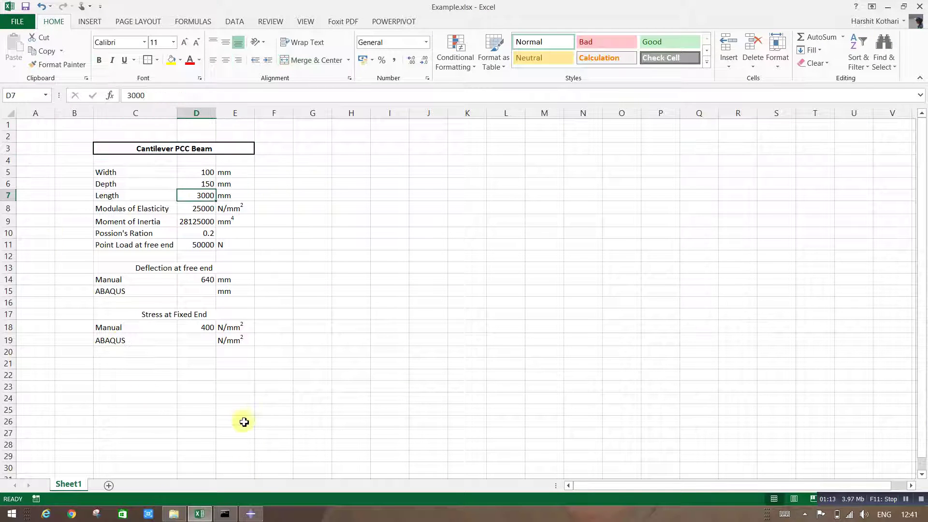
left_click(251, 513)
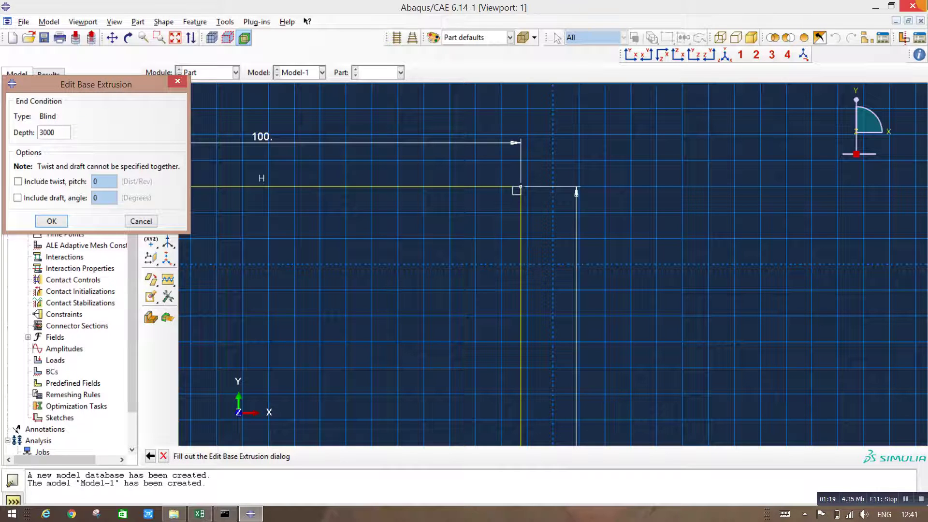
left_click(52, 222)
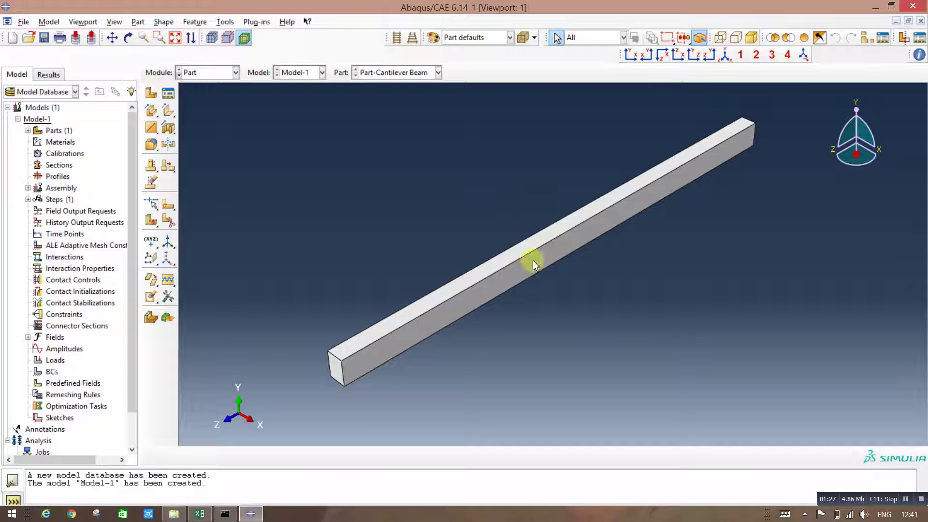
In the Property module, start a new material named Concrete and give it an isotropic Elastic behavior.
left_click(212, 73)
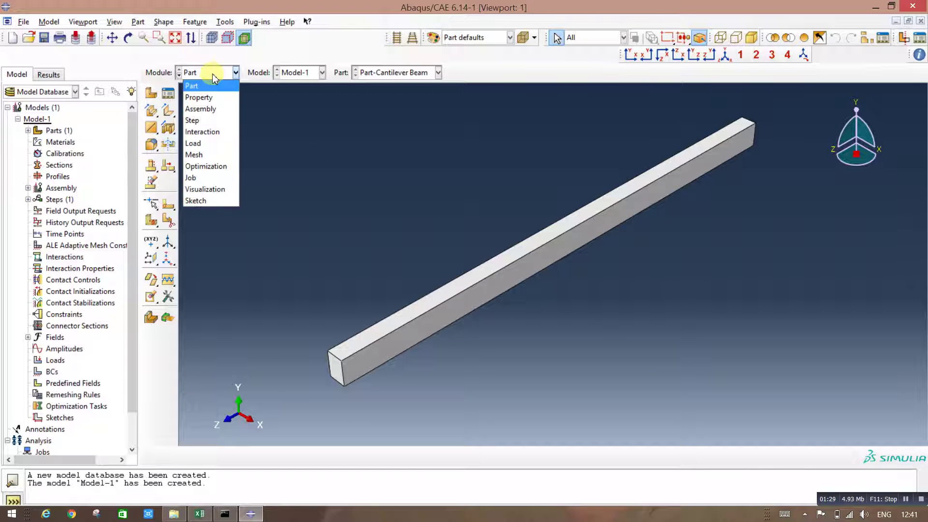
left_click(203, 97)
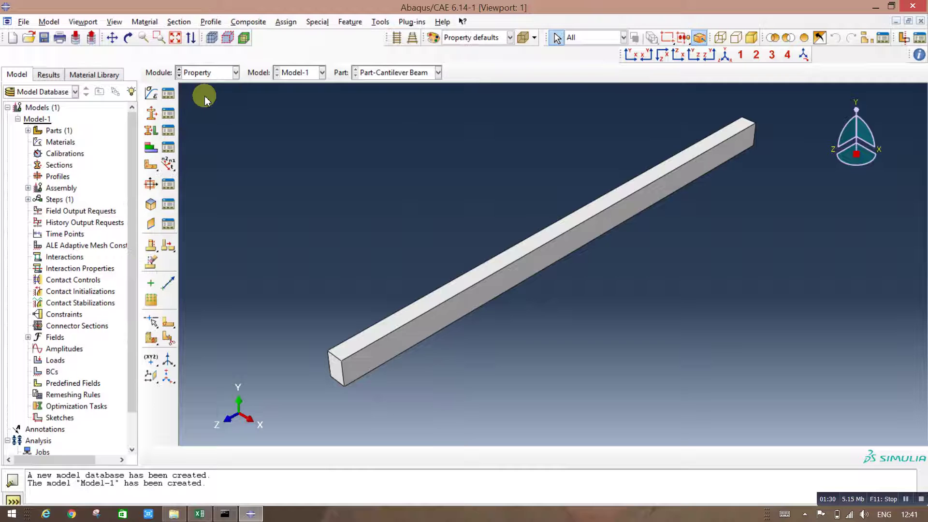
left_click(150, 97)
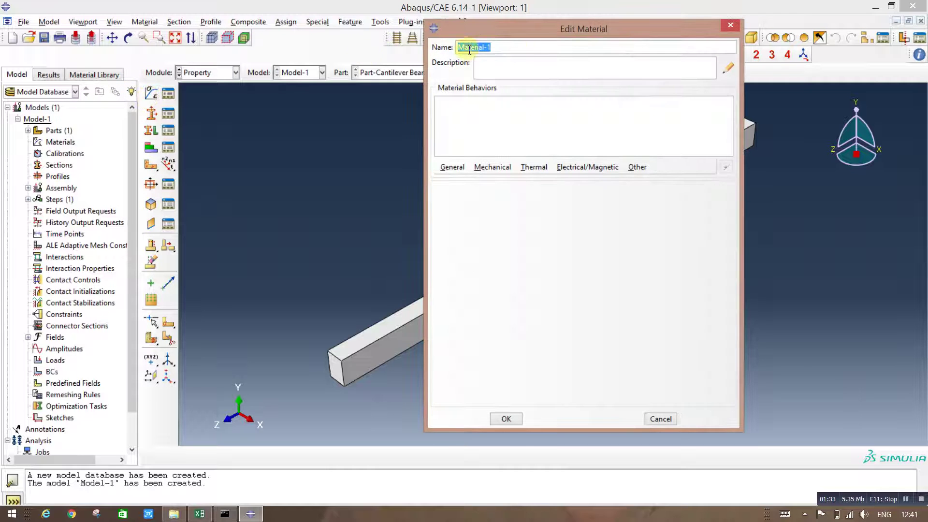
type("Concrete")
left_click(493, 167)
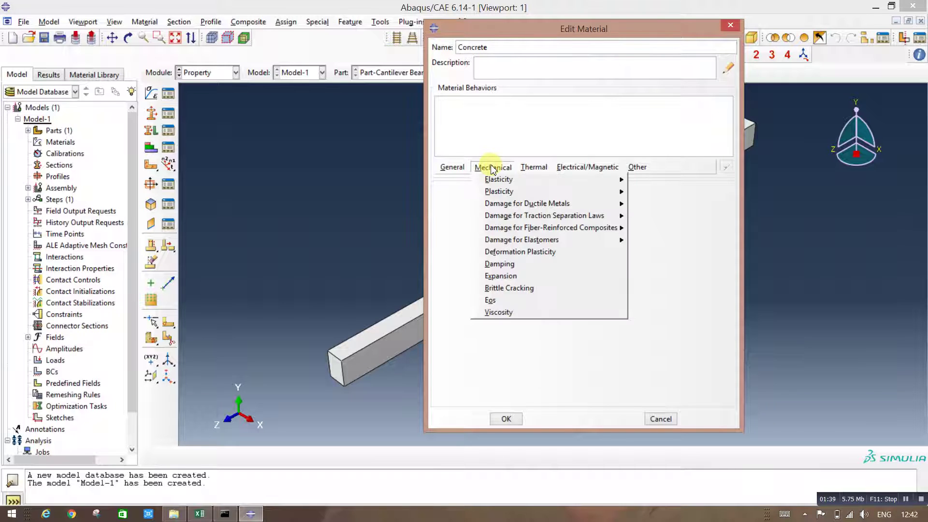
mouse_move(497, 179)
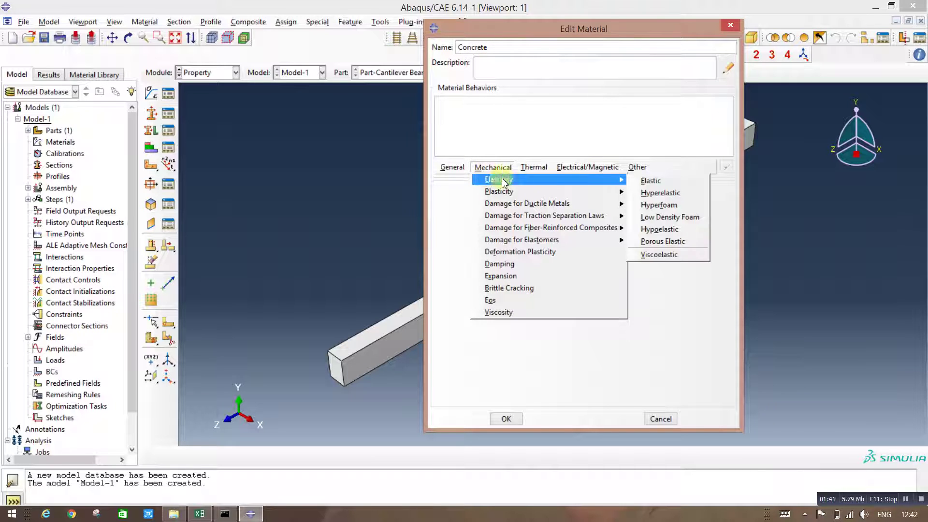
left_click(647, 180)
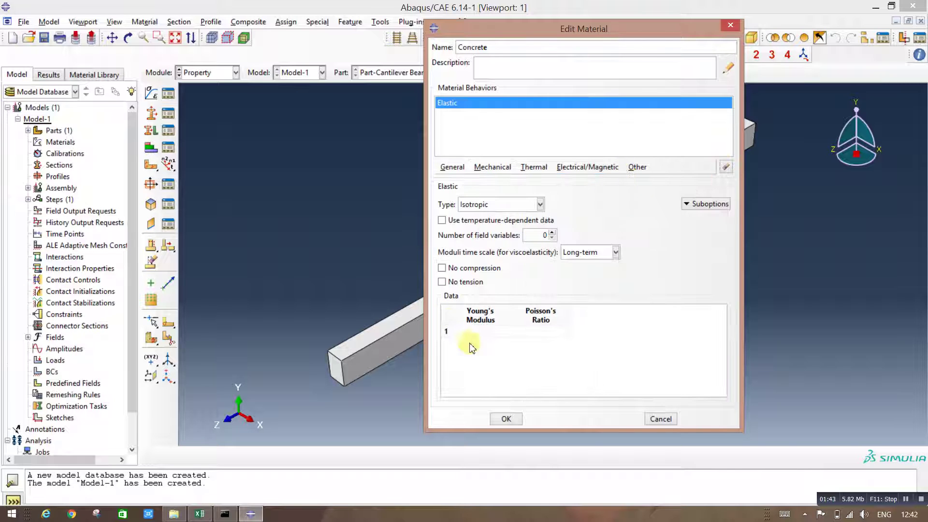
Give Concrete a Young's modulus of 25000 and a Poisson's ratio of 0.2 from the Excel sheet, and save the material.
left_click(199, 514)
left_click(196, 209)
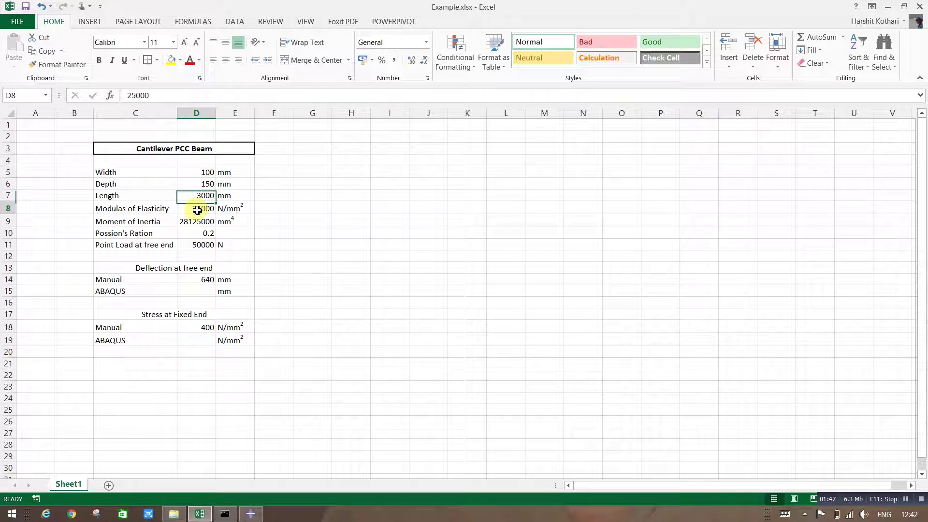
left_click(250, 513)
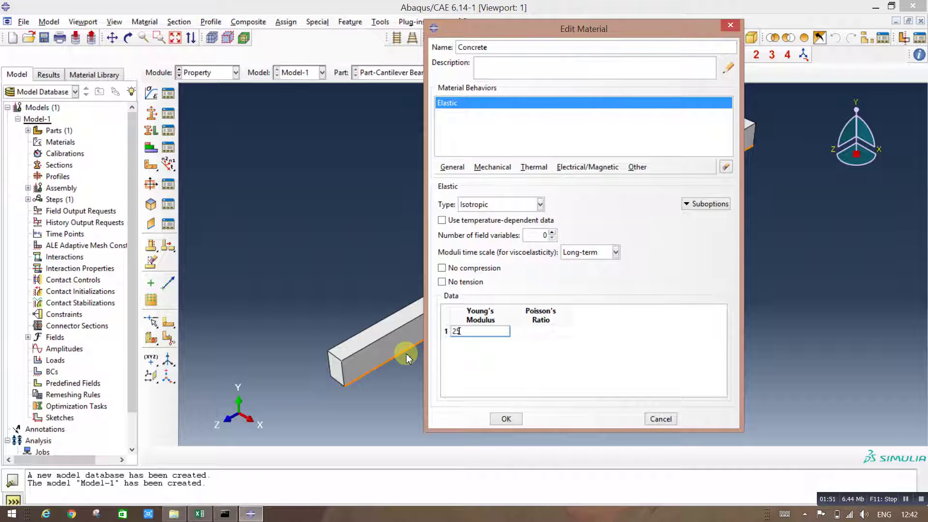
key("Tab")
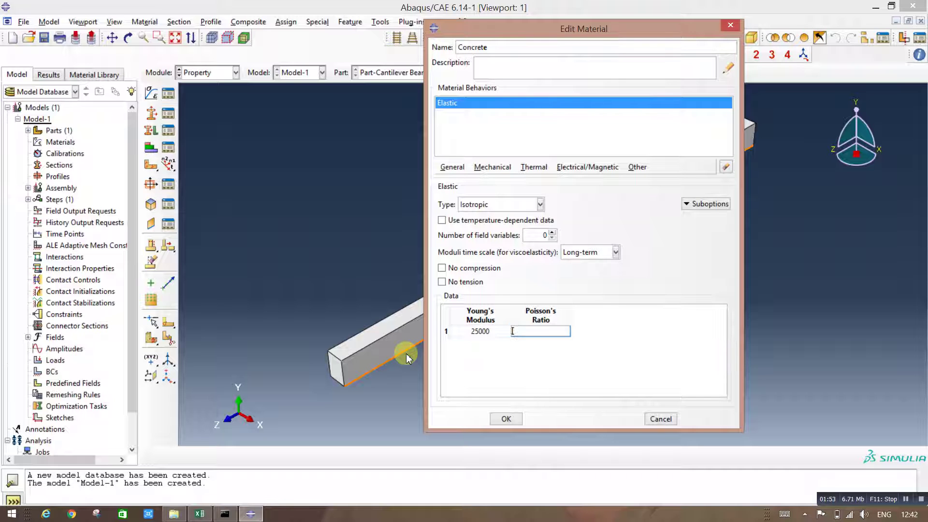
left_click(200, 513)
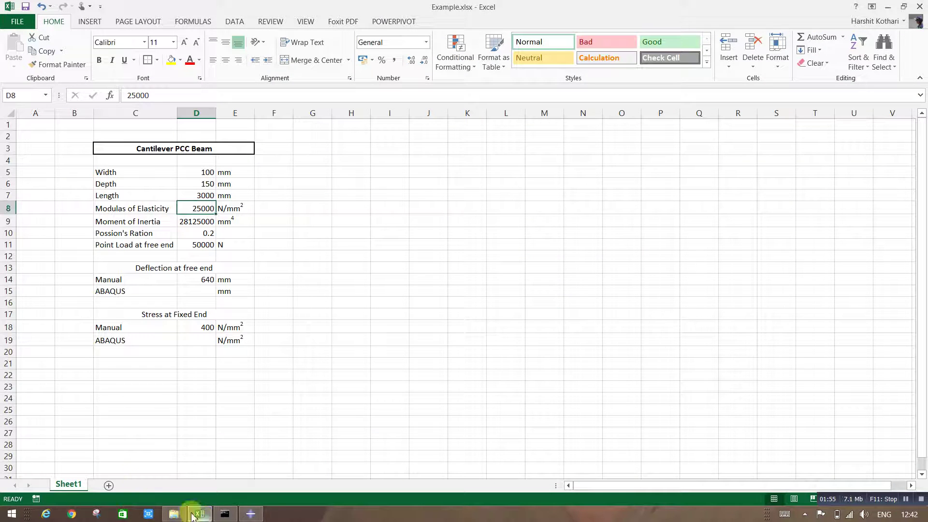
left_click(207, 233)
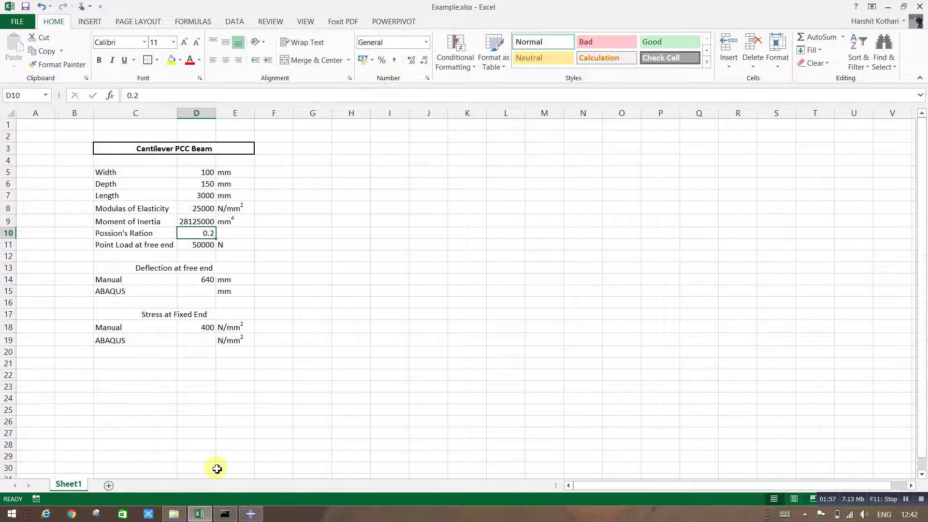
left_click(200, 514)
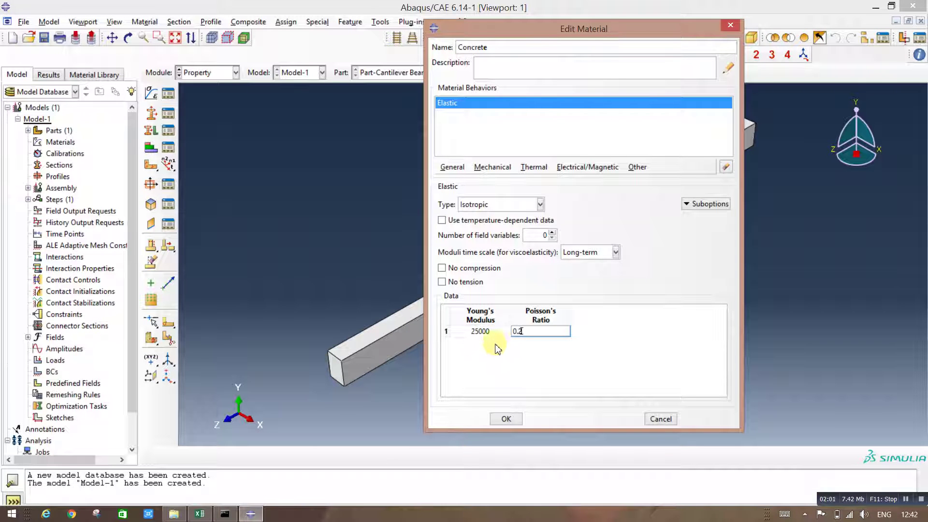
left_click(506, 418)
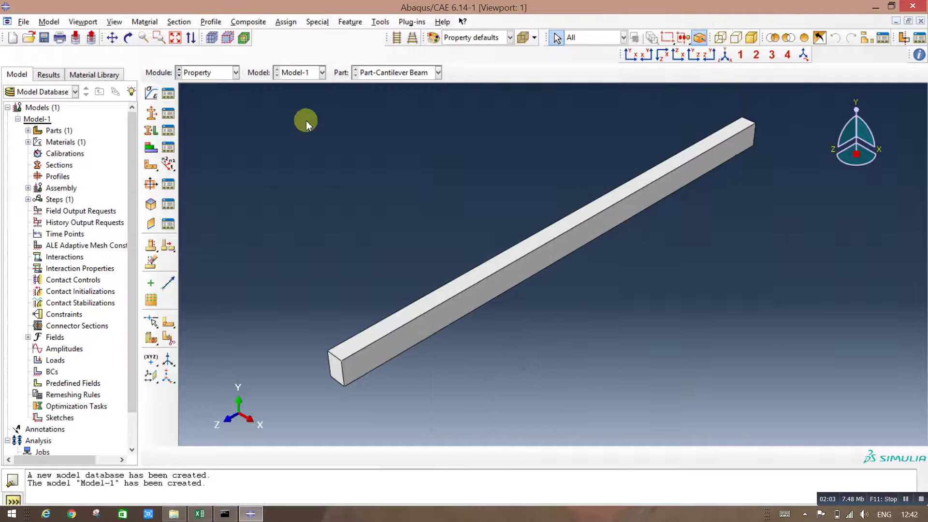
Create a solid, homogeneous section named Section-1 that uses the Concrete material.
left_click(155, 119)
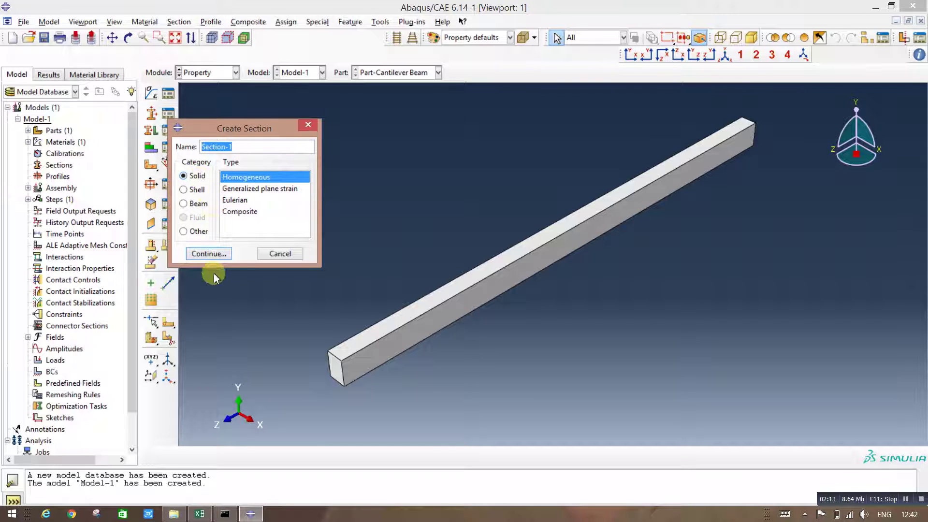
left_click(213, 257)
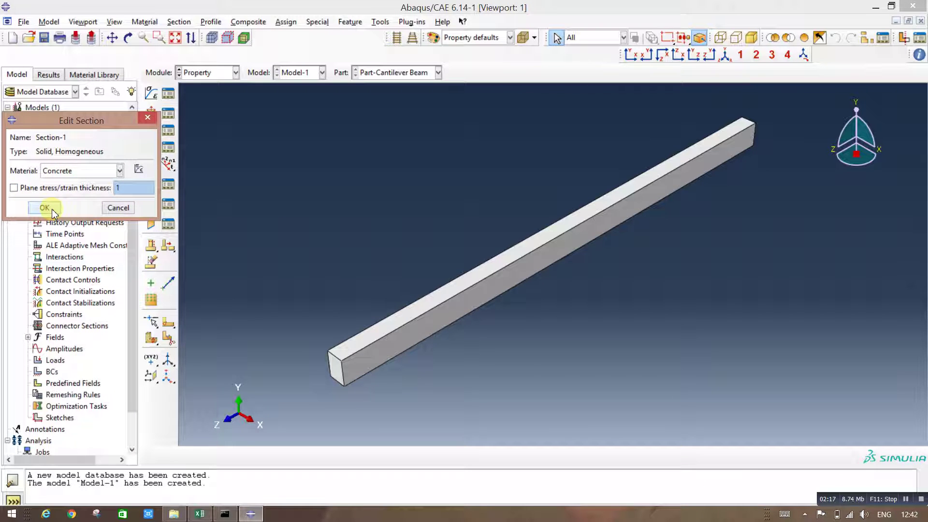
left_click(77, 170)
left_click(80, 170)
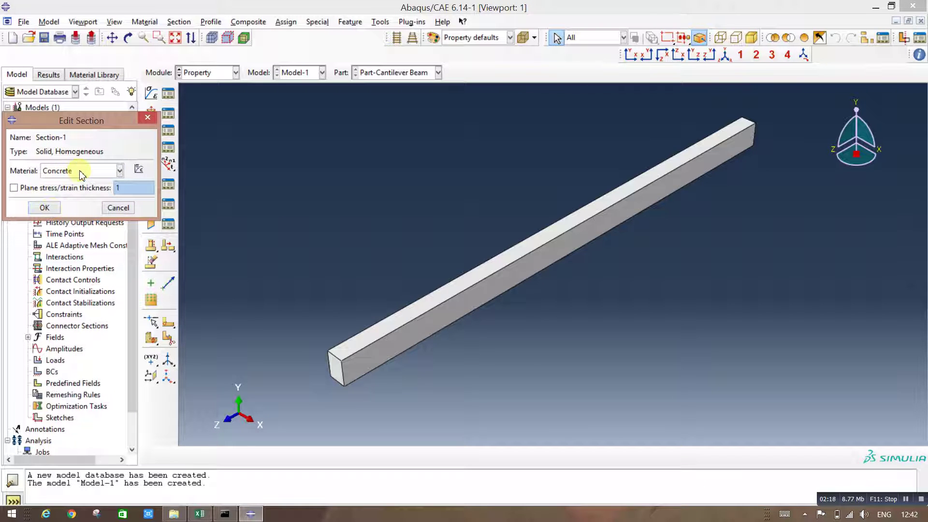
left_click(48, 208)
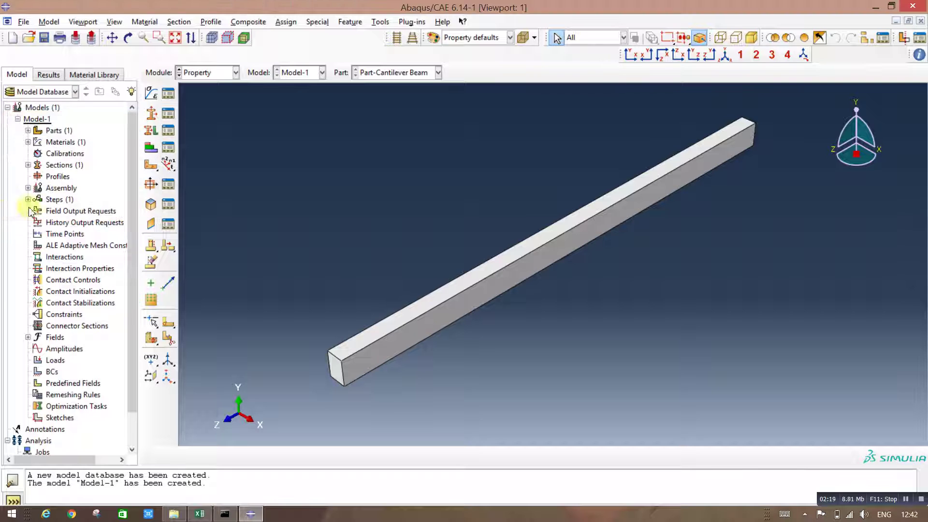
Assign Section-1 to the whole beam without creating a set for the region.
left_click(151, 130)
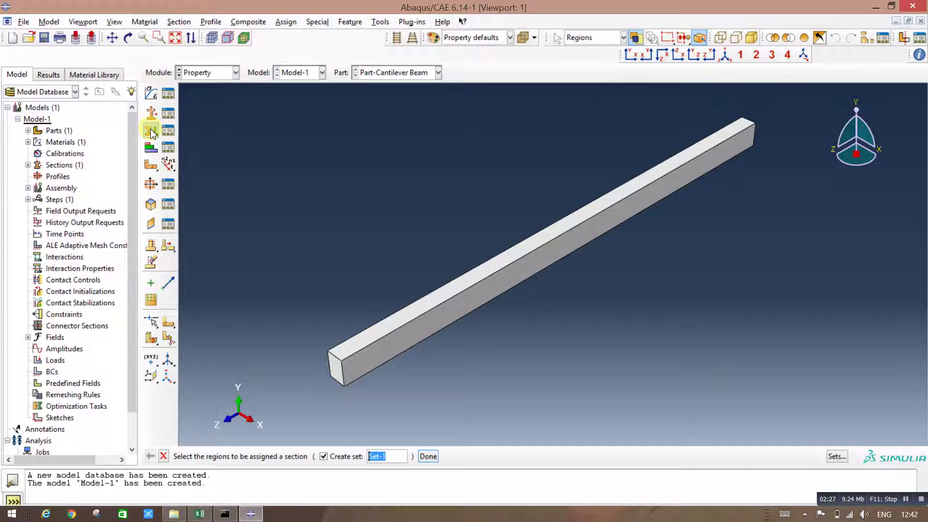
left_click(323, 456)
left_click_drag(542, 356, 311, 182)
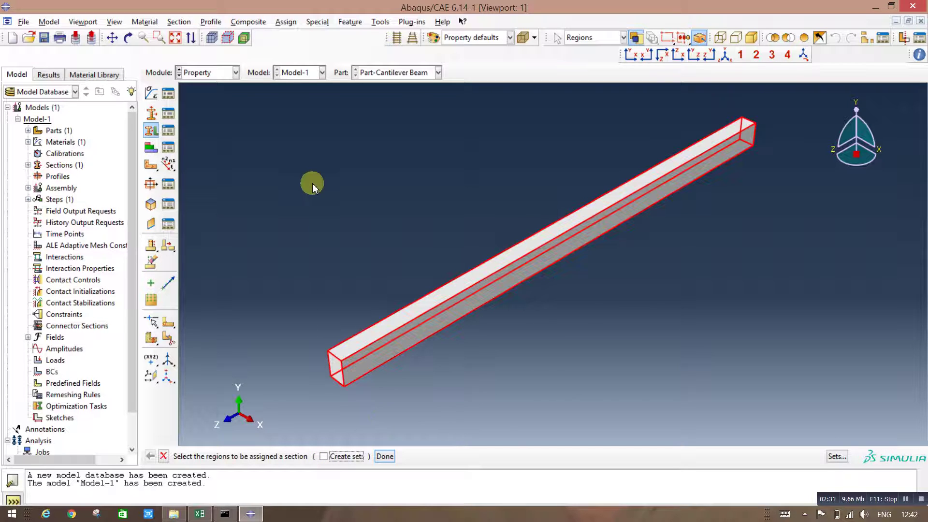
left_click(384, 456)
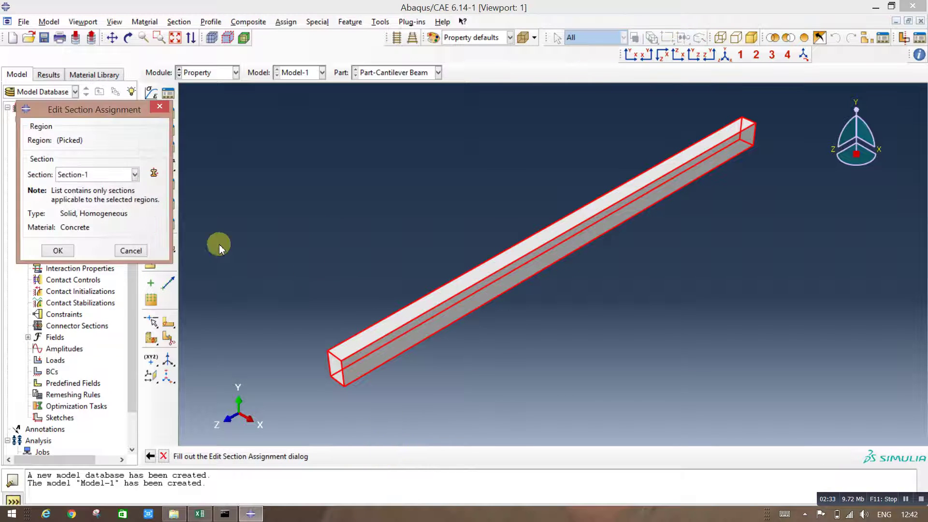
left_click(123, 174)
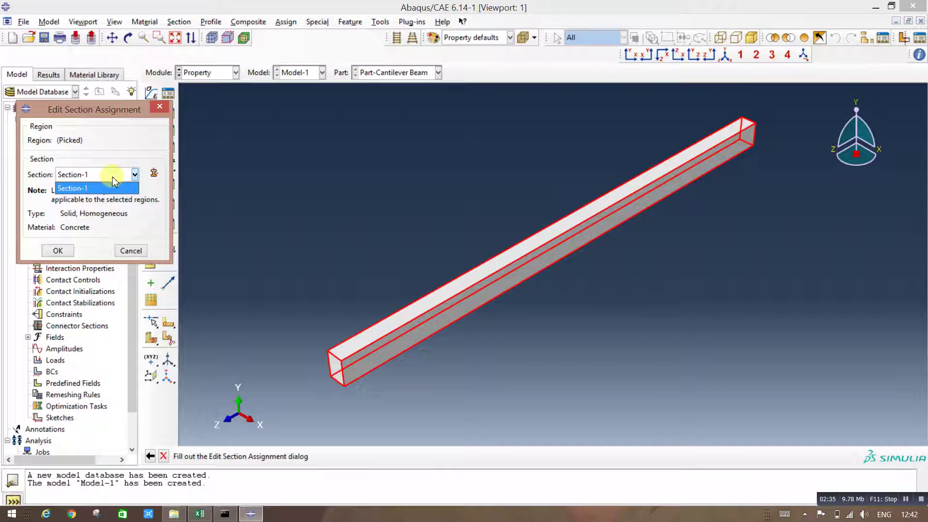
left_click(109, 190)
left_click(58, 250)
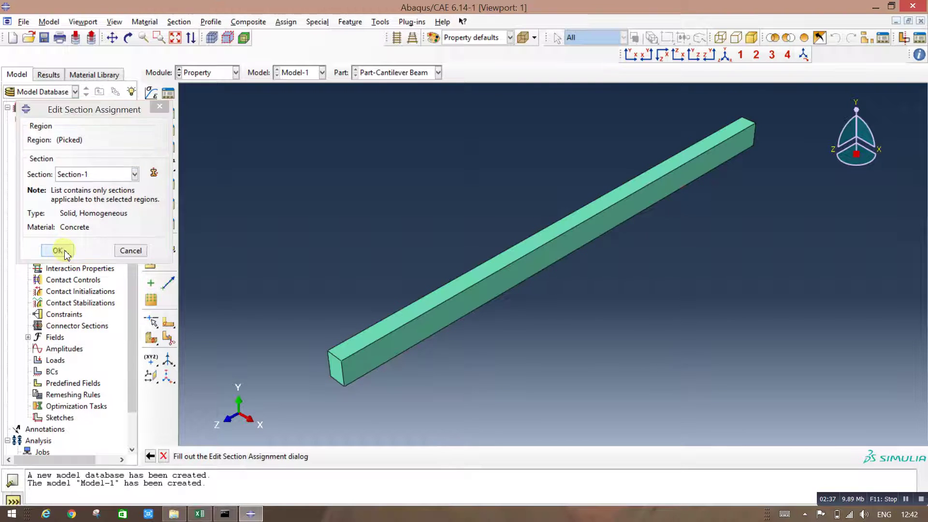
In the Assembly module, create a dependent instance of Part-Cantilever Beam, repeat it once without auto-offset, and finish instancing.
left_click(218, 76)
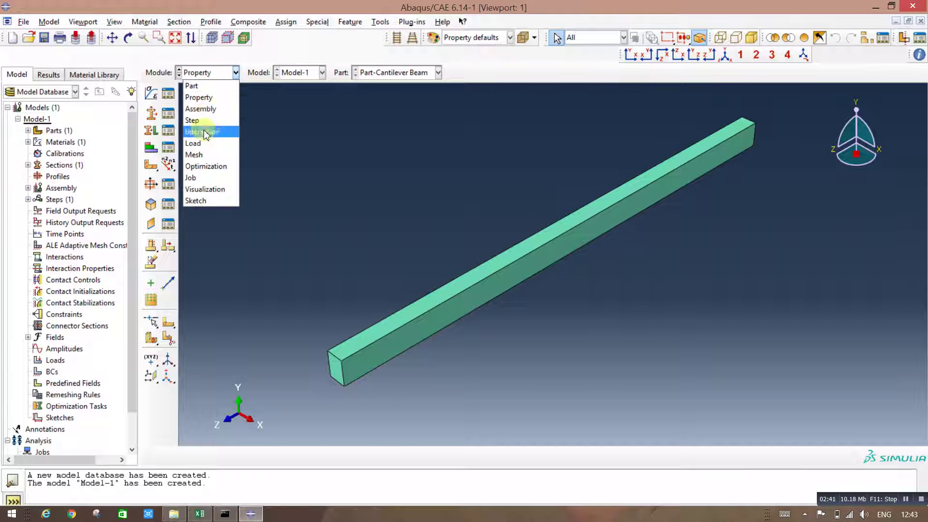
left_click(203, 115)
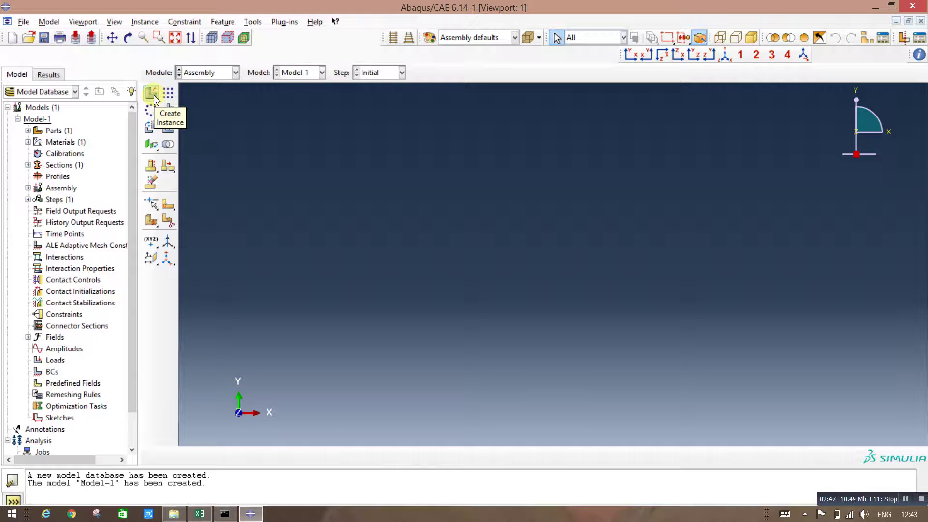
left_click(154, 97)
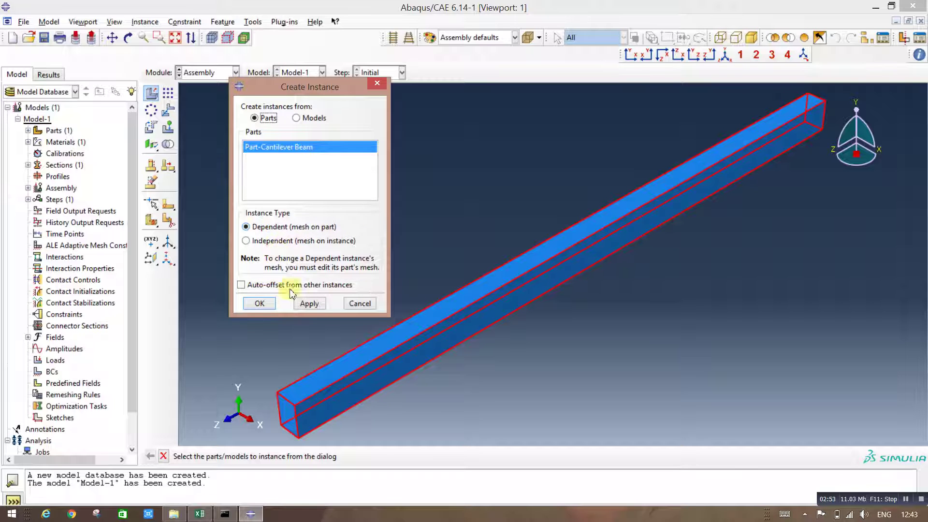
left_click(305, 305)
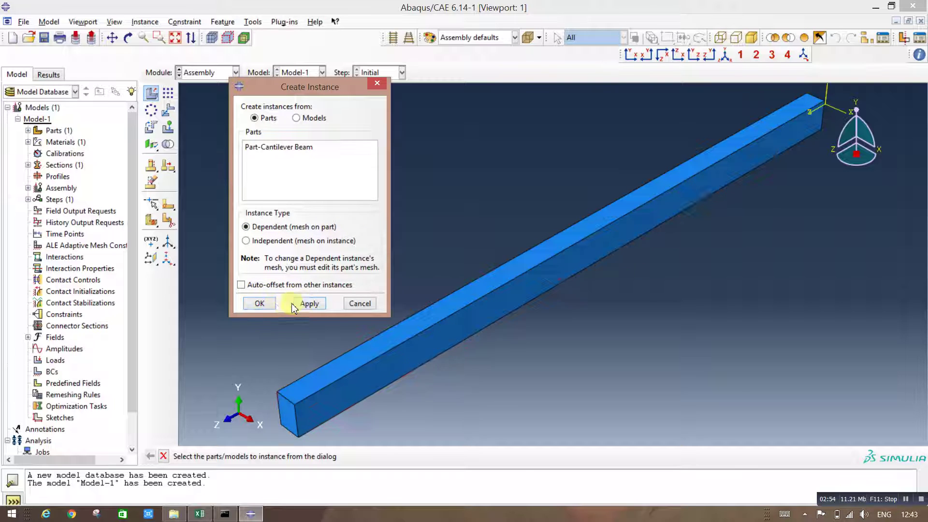
left_click(260, 303)
left_click(309, 217)
left_click(304, 148)
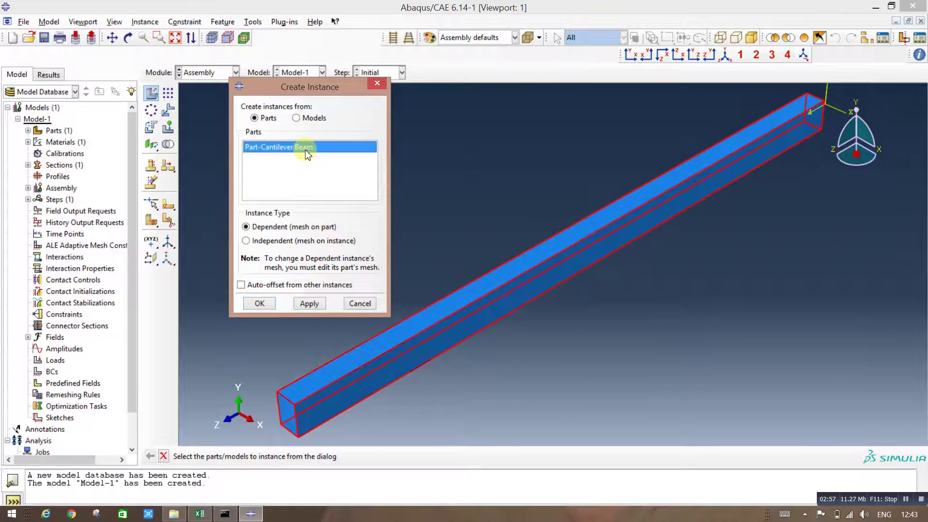
left_click(258, 303)
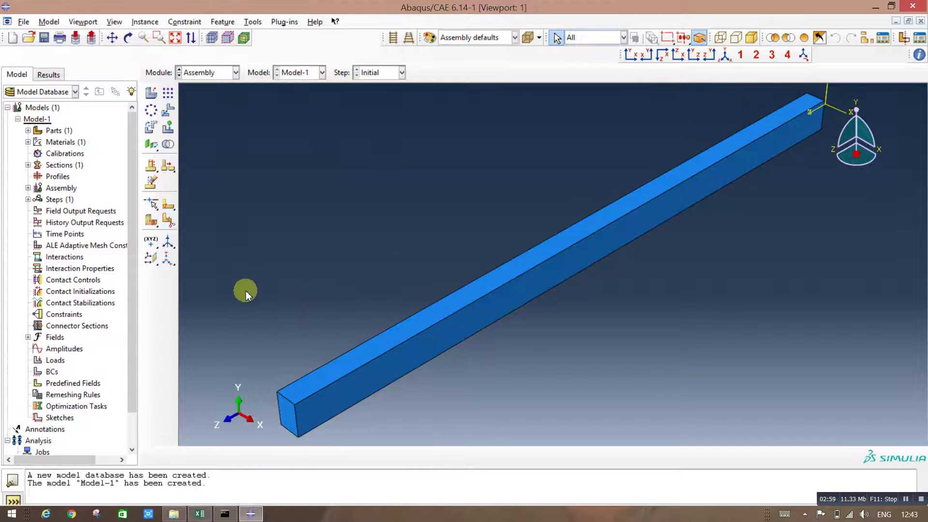
In the Step module, create a Static, General step named Step-1 after Initial, keeping the default time period and incrementation.
left_click(225, 73)
left_click(197, 121)
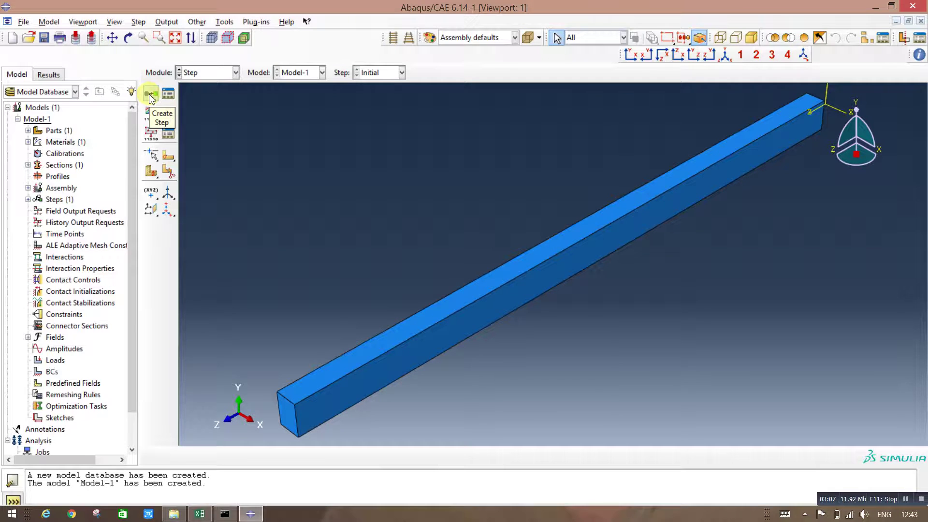
left_click(150, 95)
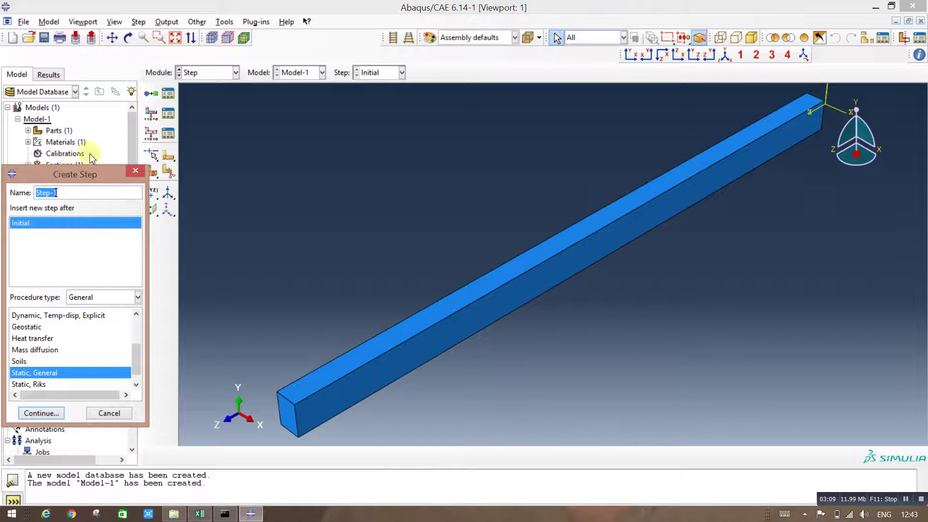
left_click_drag(92, 174, 150, 125)
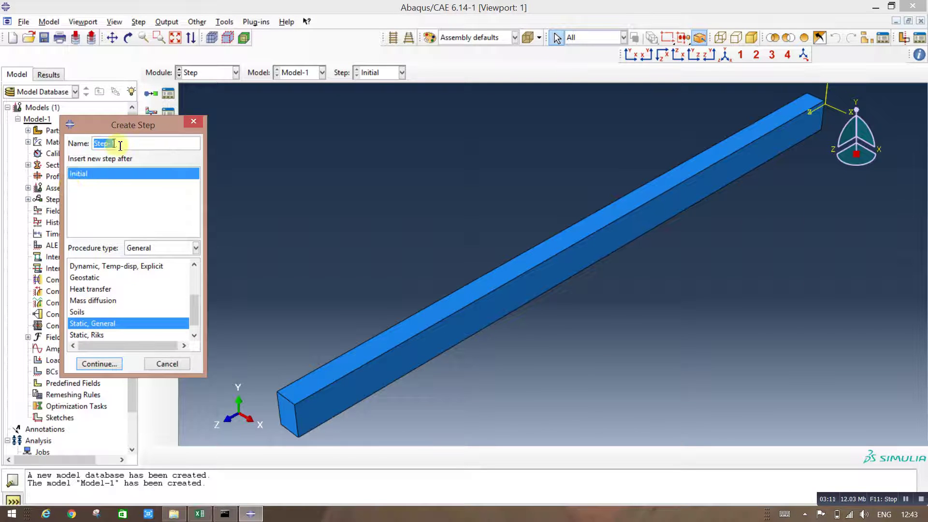
left_click(99, 365)
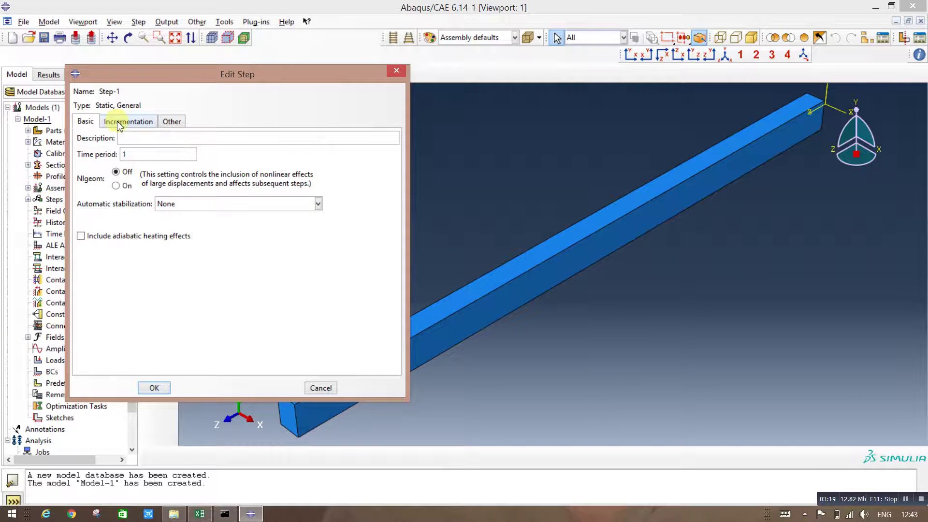
left_click(119, 124)
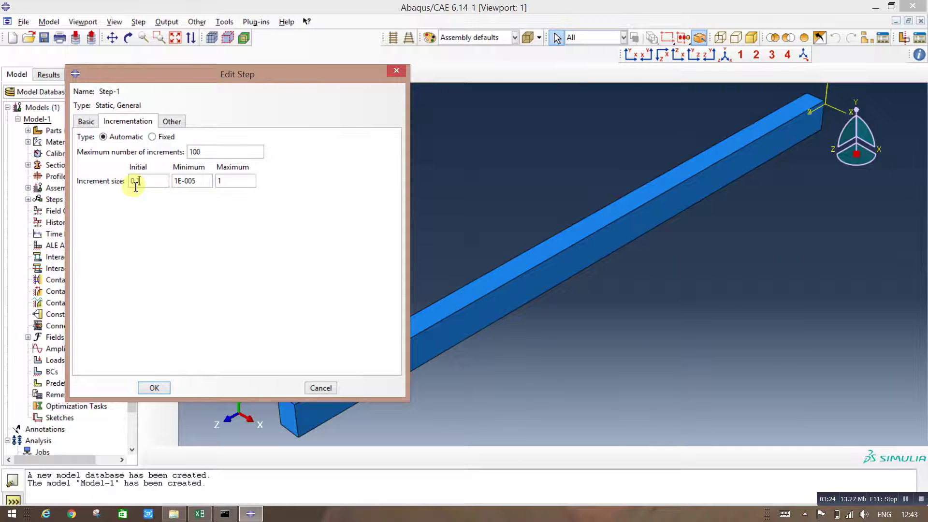
left_click(153, 387)
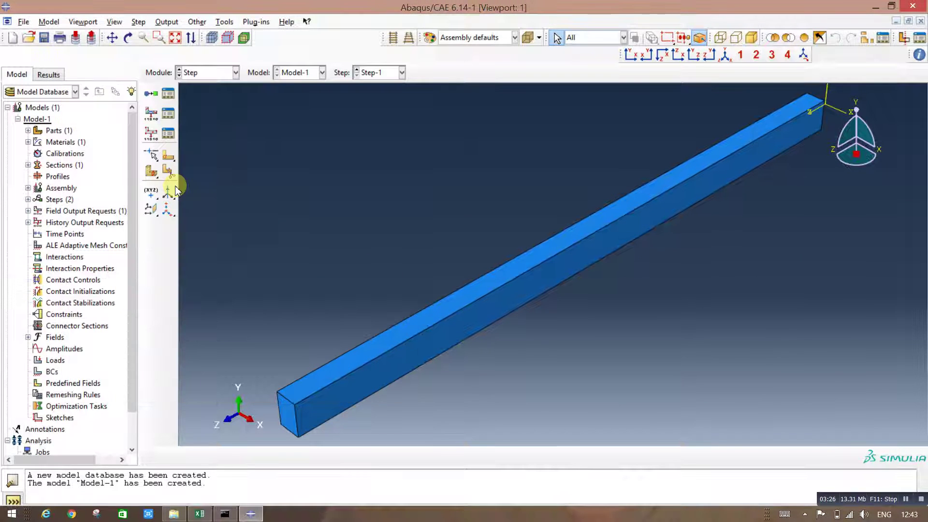
In the Load module, create a Symmetry/Antisymmetry/Encastre boundary condition in the Initial step and set the beam's near end face to ENCASTRE.
left_click(208, 72)
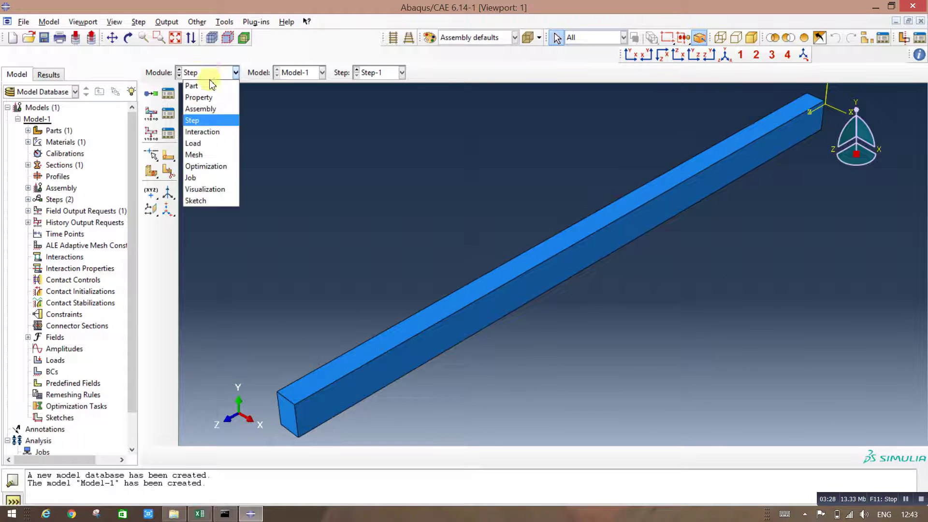
left_click(209, 144)
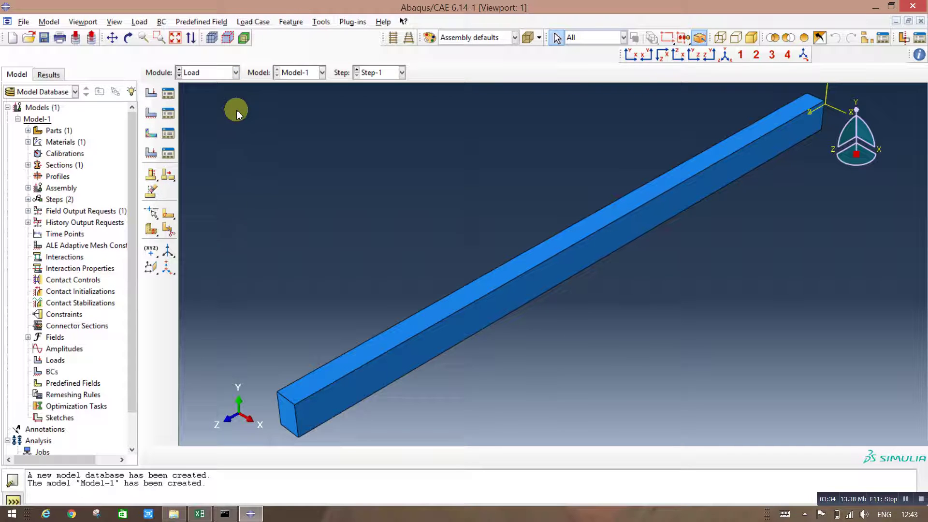
left_click(150, 113)
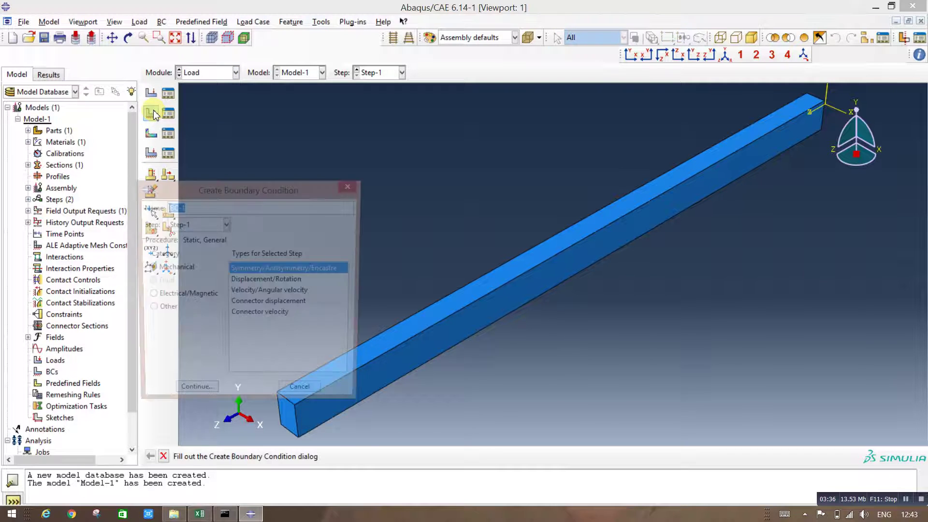
left_click(198, 224)
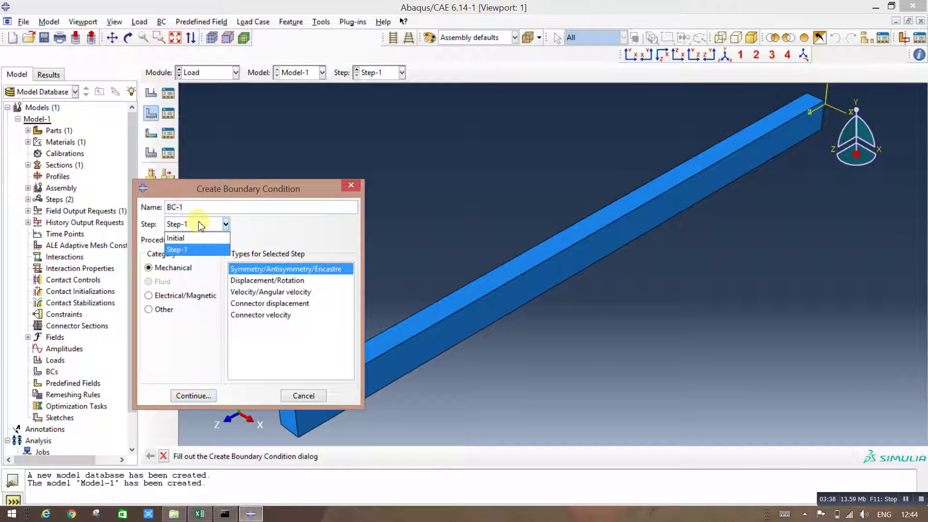
left_click(199, 238)
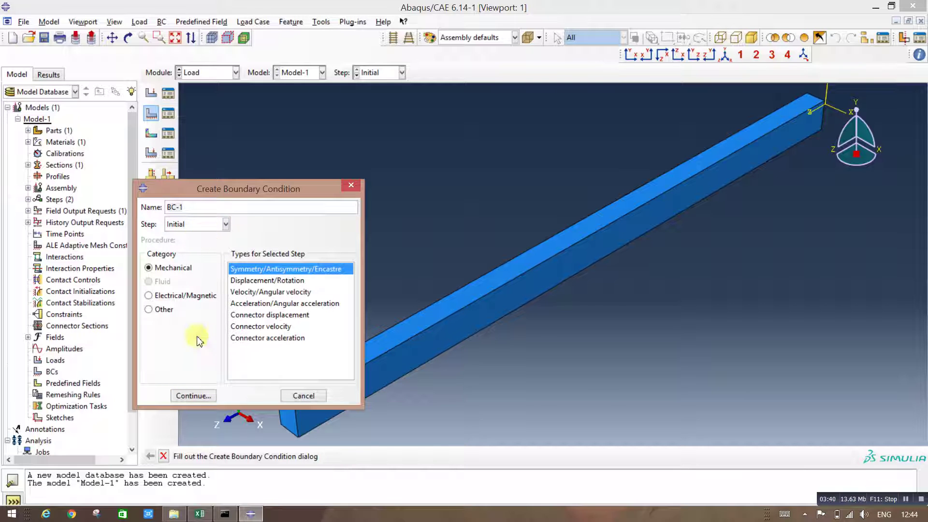
left_click(201, 396)
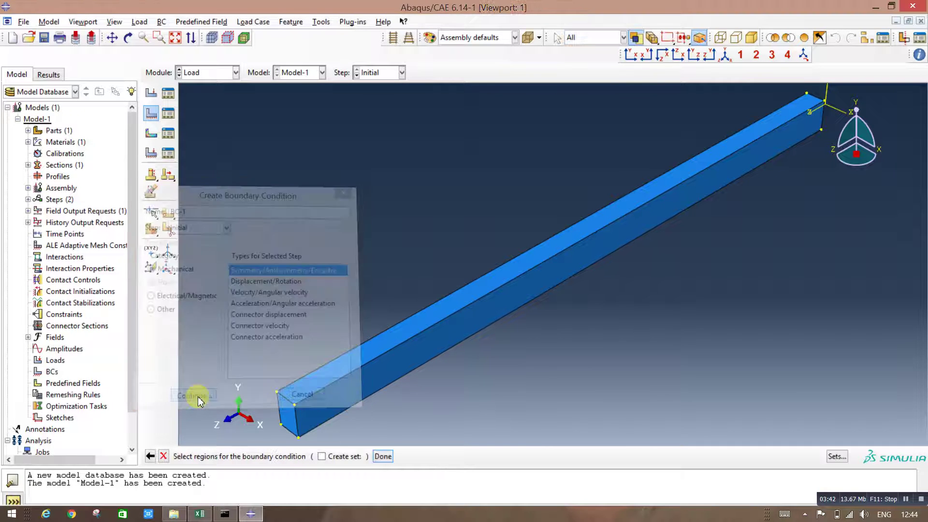
left_click(290, 424)
left_click(385, 458)
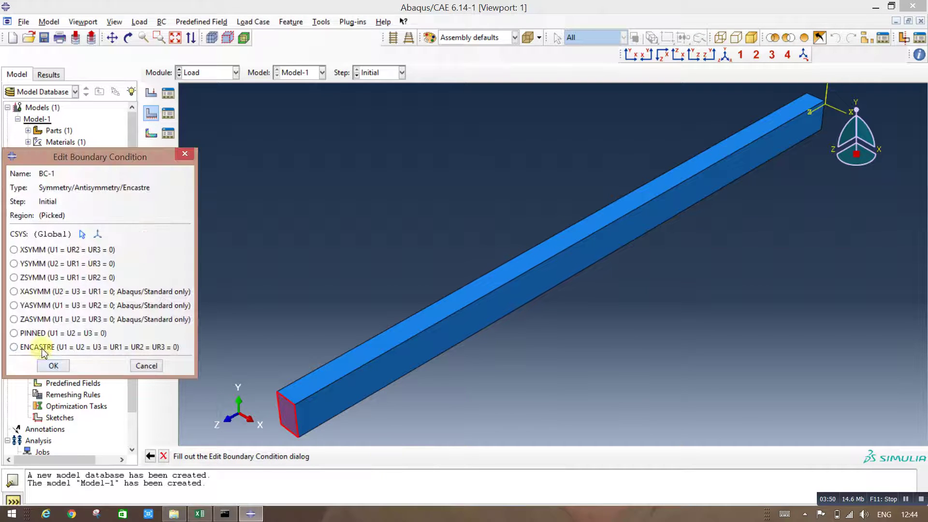
left_click(37, 347)
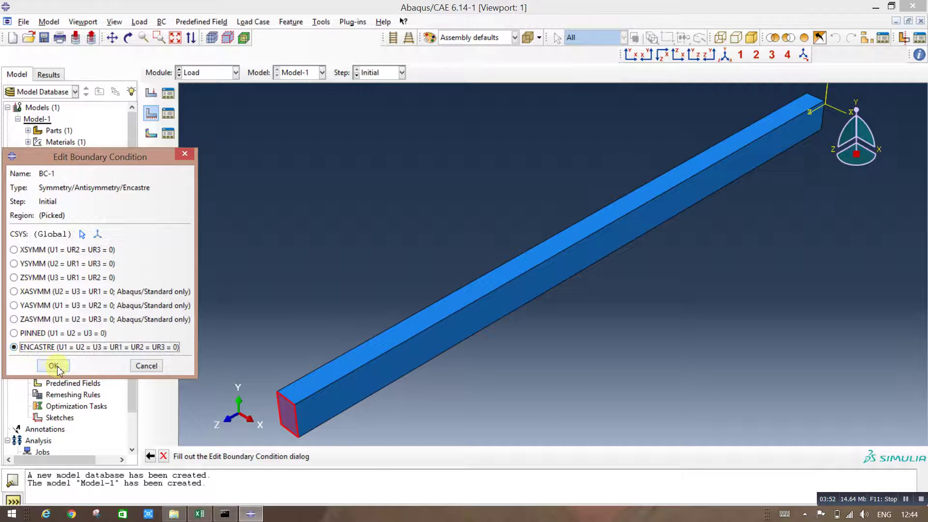
left_click(53, 366)
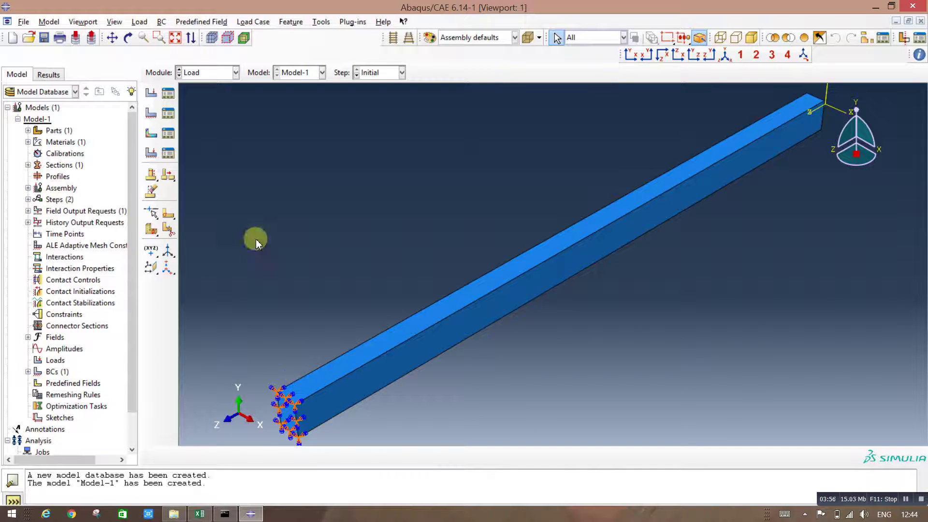
Start a mechanical Concentrated force load named Load-1 in Step-1 and bring the beam's free end into view for picking points.
left_click(151, 93)
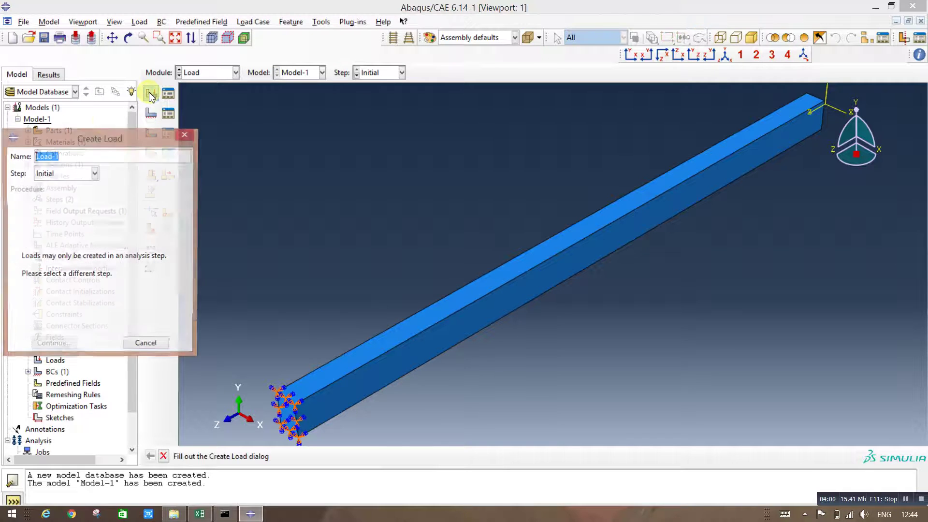
left_click(77, 173)
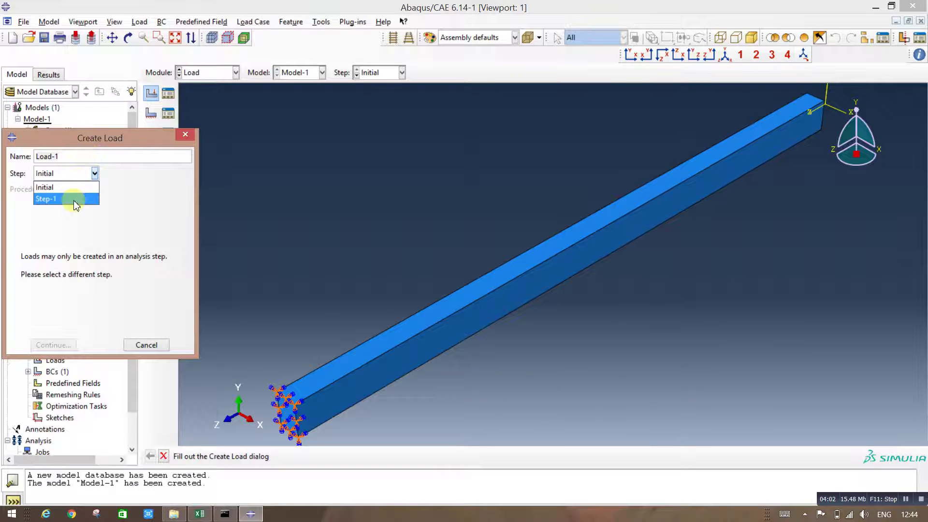
left_click(73, 199)
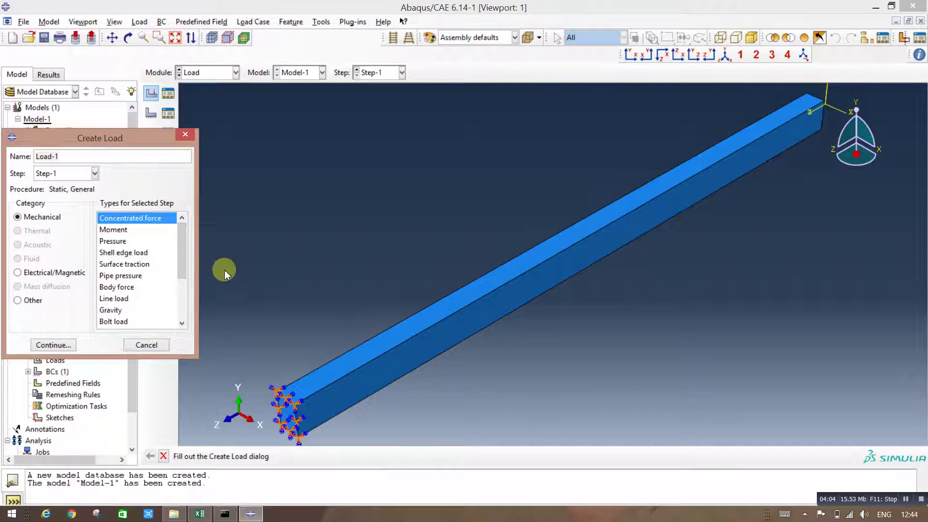
scroll(305, 269, "up", 5)
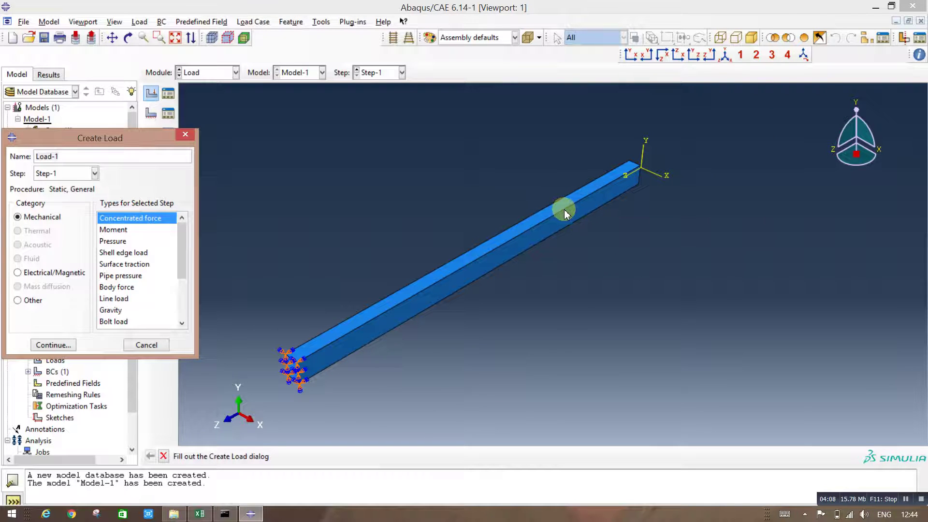
left_click_drag(659, 244, 410, 335, "ctrl+alt")
left_click_drag(345, 326, 608, 276, "ctrl+alt")
left_click_drag(586, 209, 590, 234, "ctrl+alt")
scroll(602, 236, "up", 3)
scroll(602, 237, "up", 1)
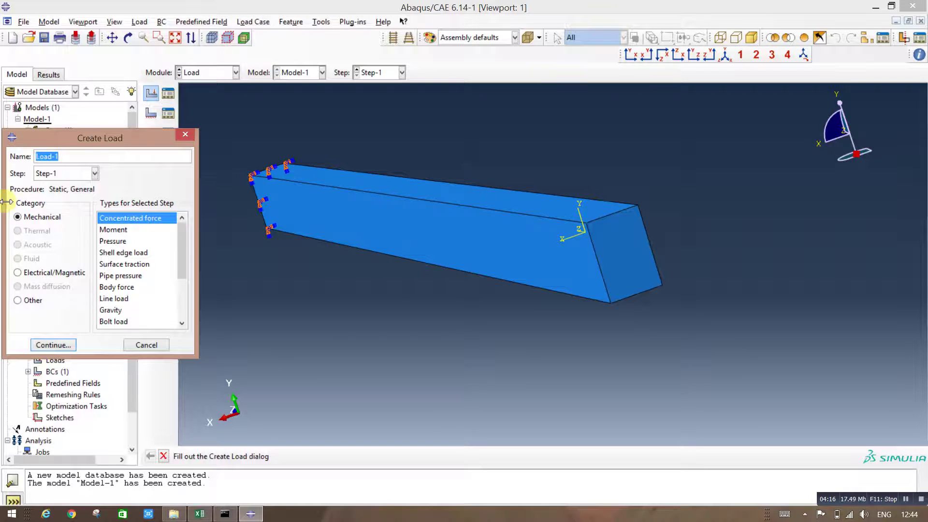
left_click(60, 344)
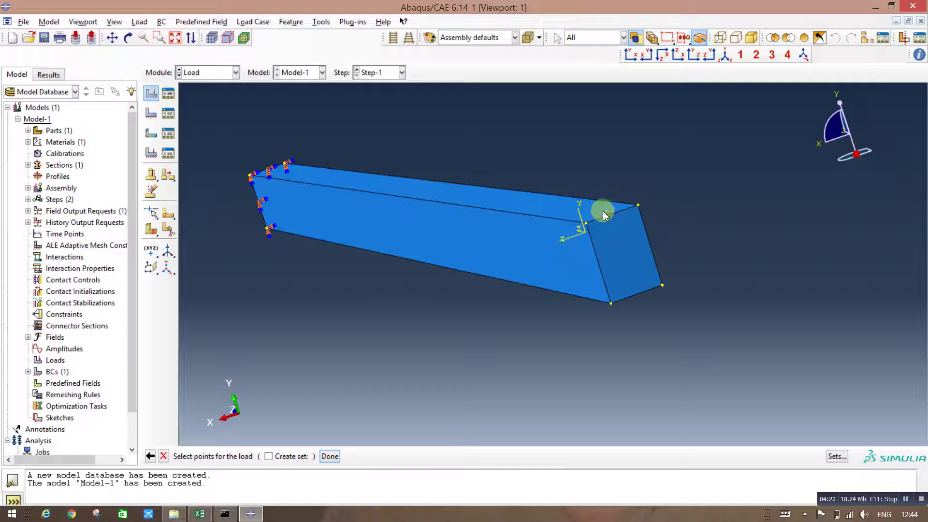
Check the free-end point load in the Example.xlsx Excel workbook and select the free end's two upper corner points for Load-1.
left_click(197, 514)
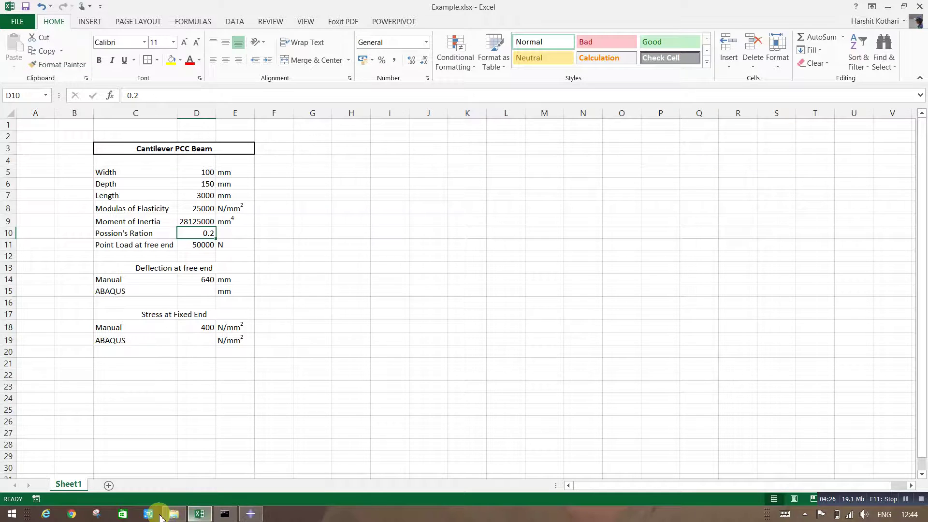
left_click(198, 514)
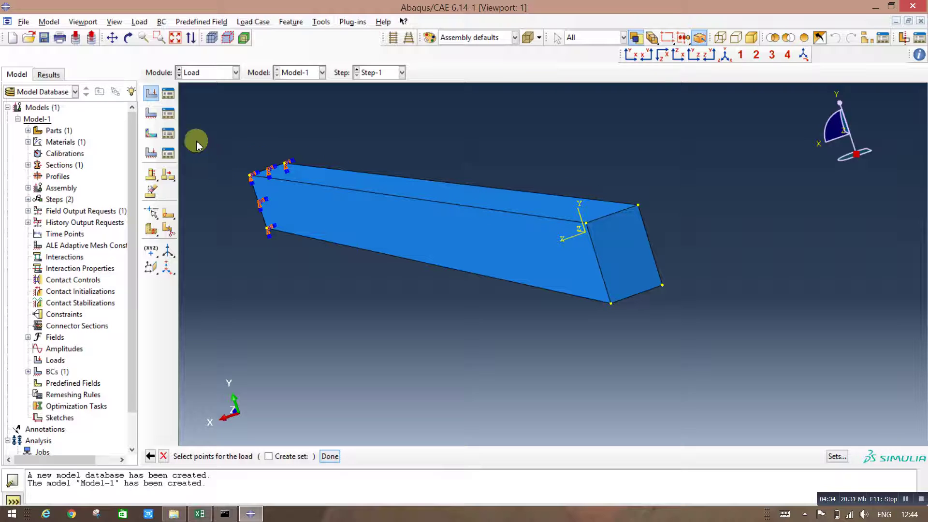
left_click(585, 223)
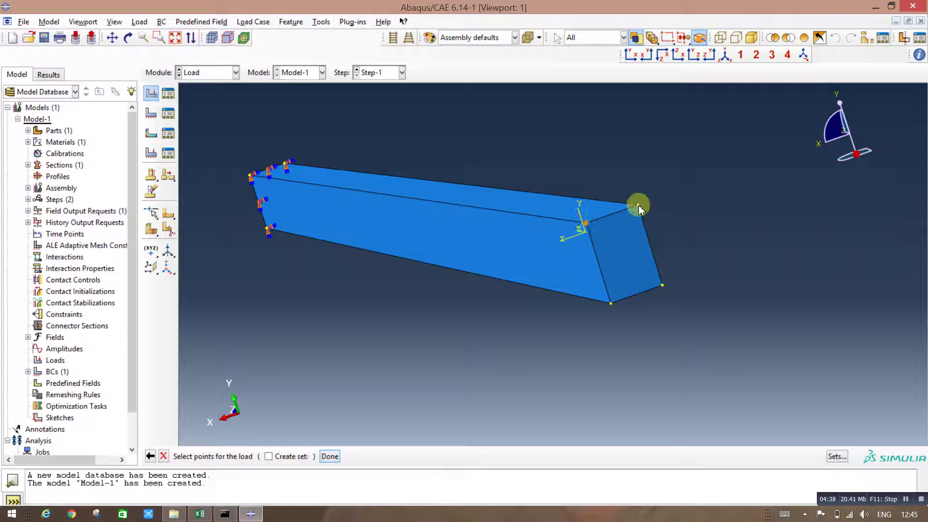
left_click(638, 205)
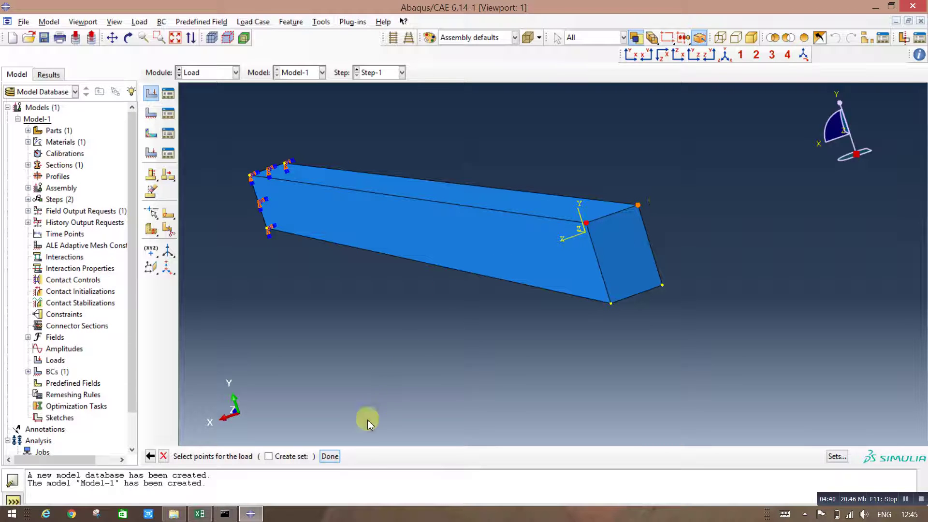
left_click(330, 457)
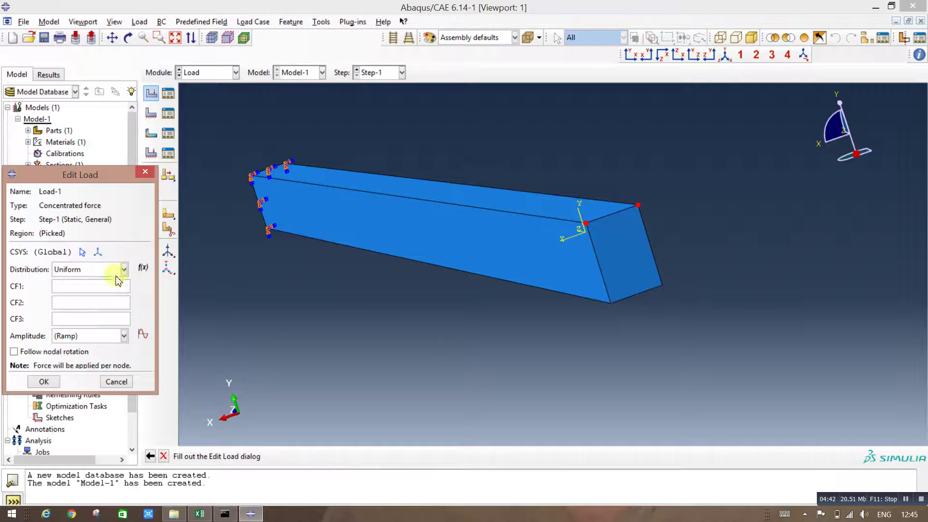
Set Load-1's CF2 component to -2500 with uniform distribution, accept the load, and restore the isometric view.
left_click(103, 306)
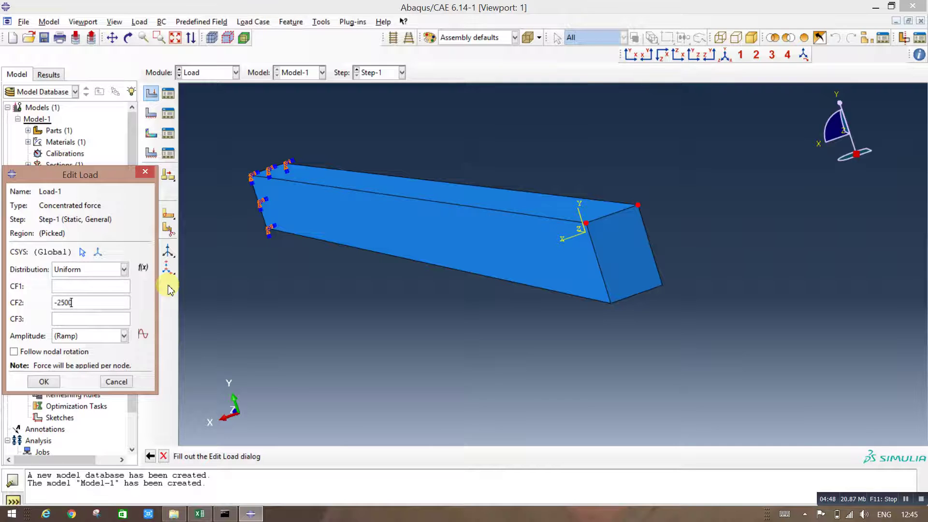
left_click(53, 384)
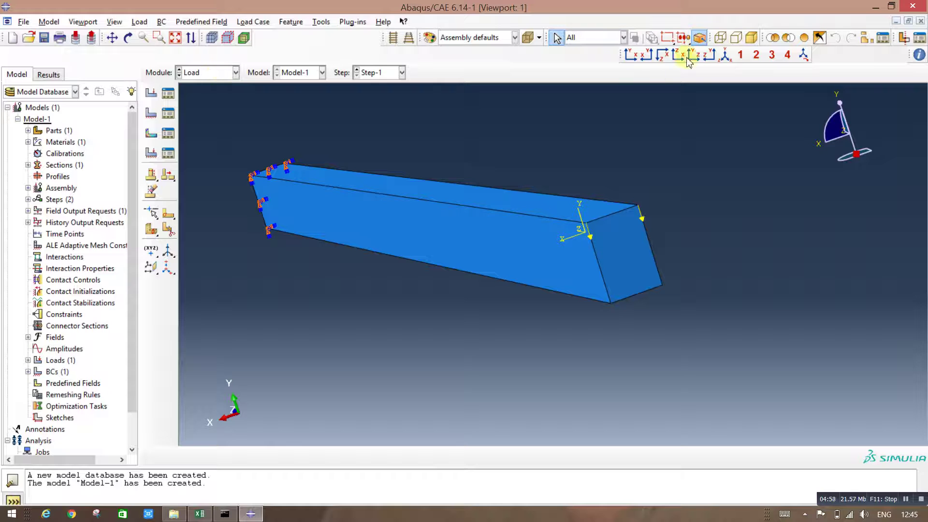
left_click(725, 55)
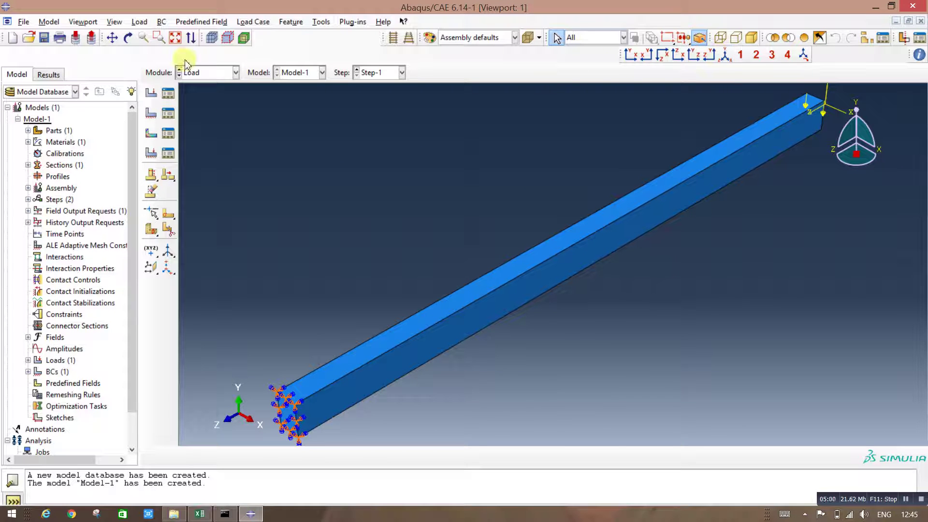
Switch to the Mesh module and try to seed the dependent beam instance at assembly level.
left_click(219, 77)
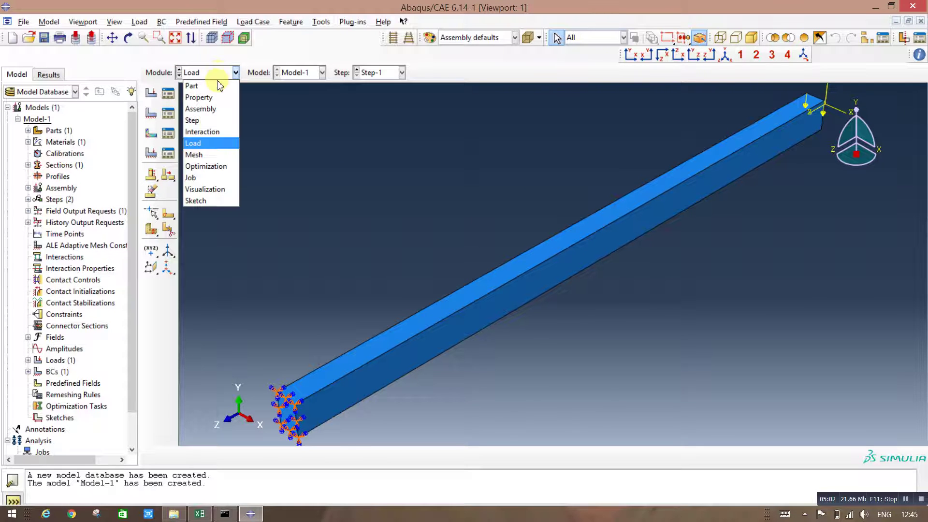
left_click(212, 151)
left_click(151, 92)
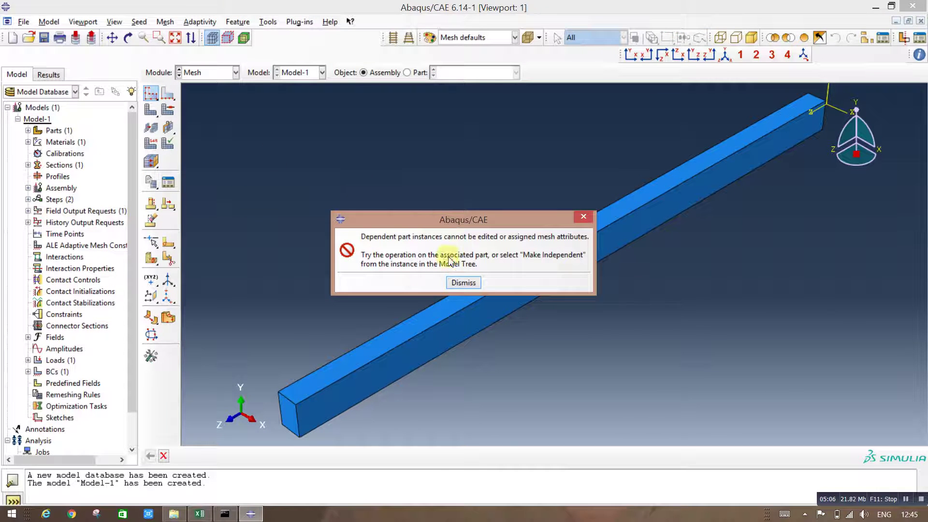
left_click(463, 282)
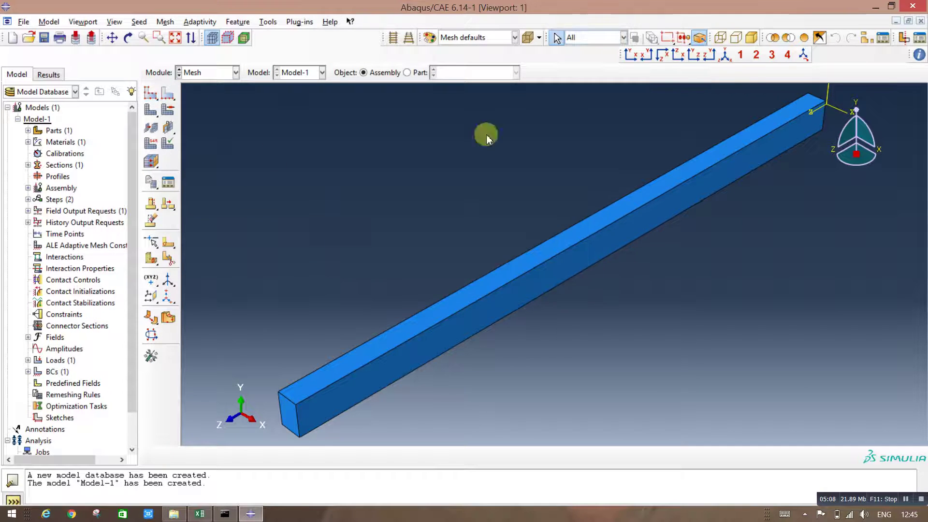
Make Part-Cantilever Beam the meshing object, seed it with an approximate global size of 15, and mesh the part.
left_click(406, 73)
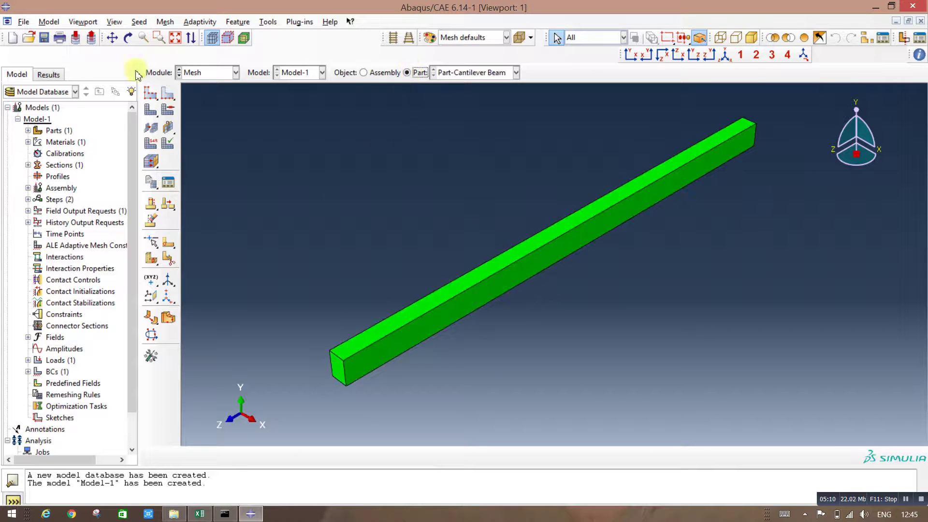
left_click(149, 92)
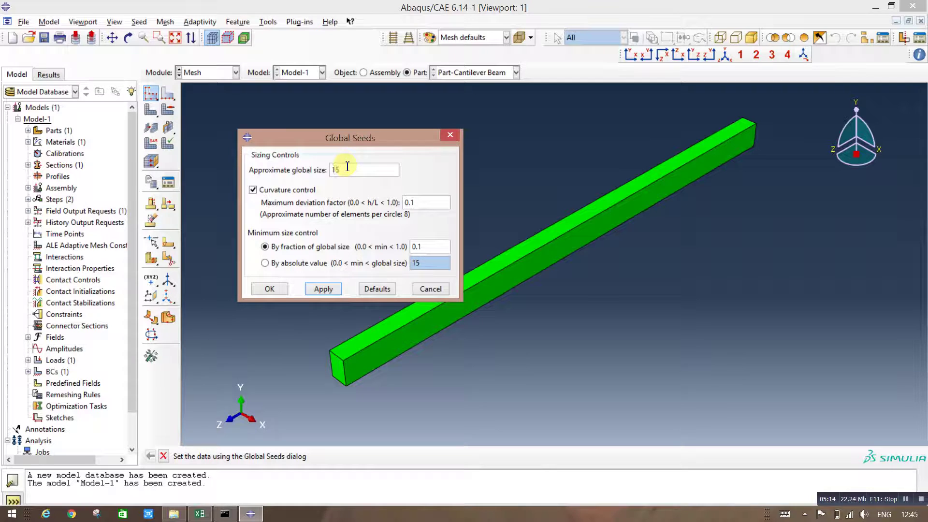
left_click(324, 289)
left_click(273, 292)
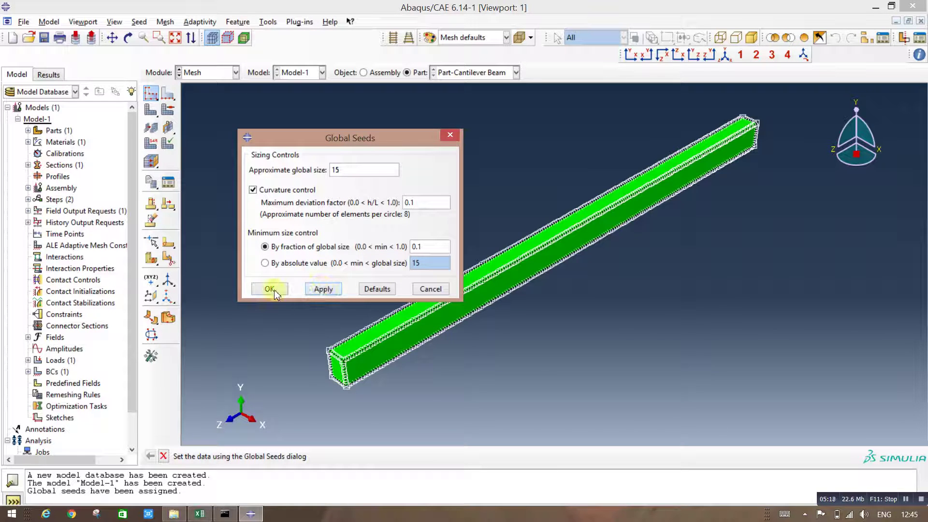
left_click(151, 113)
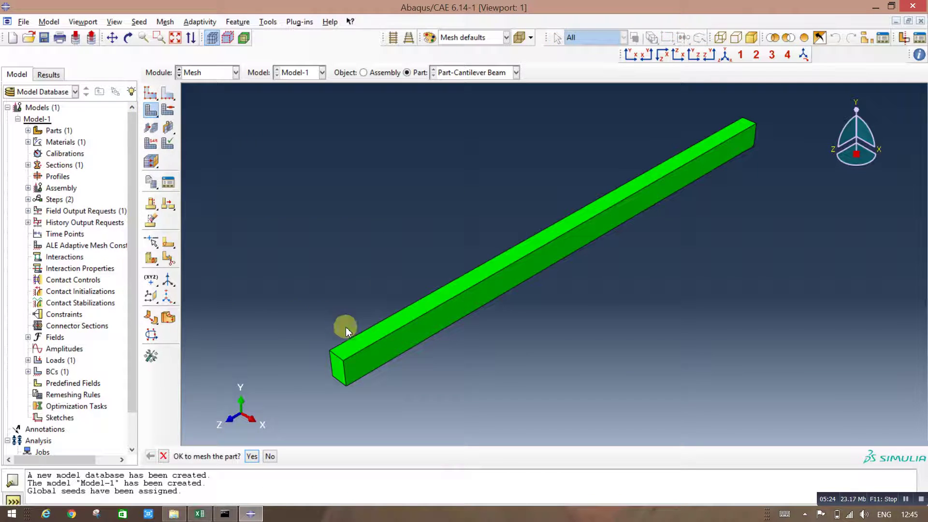
left_click(252, 456)
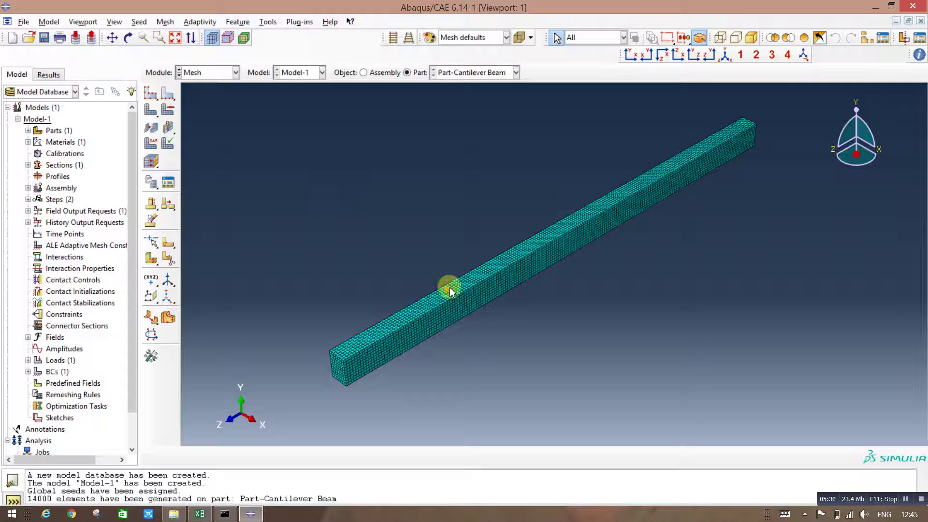
In the Job module, create a full analysis job named Job-1 for Model-1 with default settings and submit it.
left_click(235, 72)
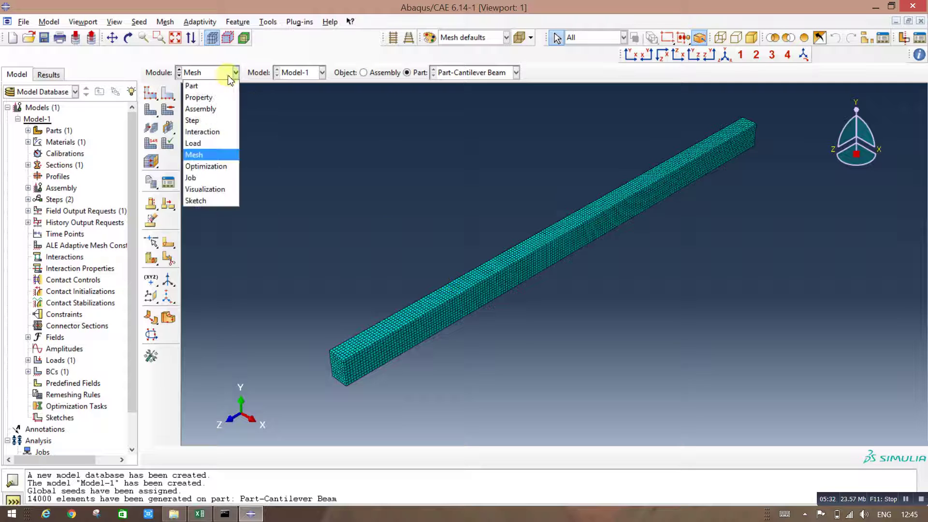
left_click(205, 180)
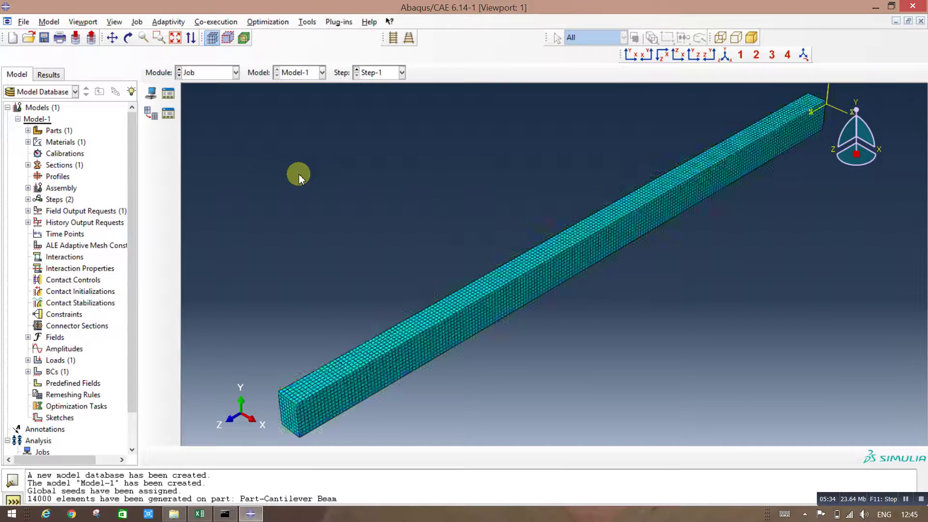
left_click(151, 95)
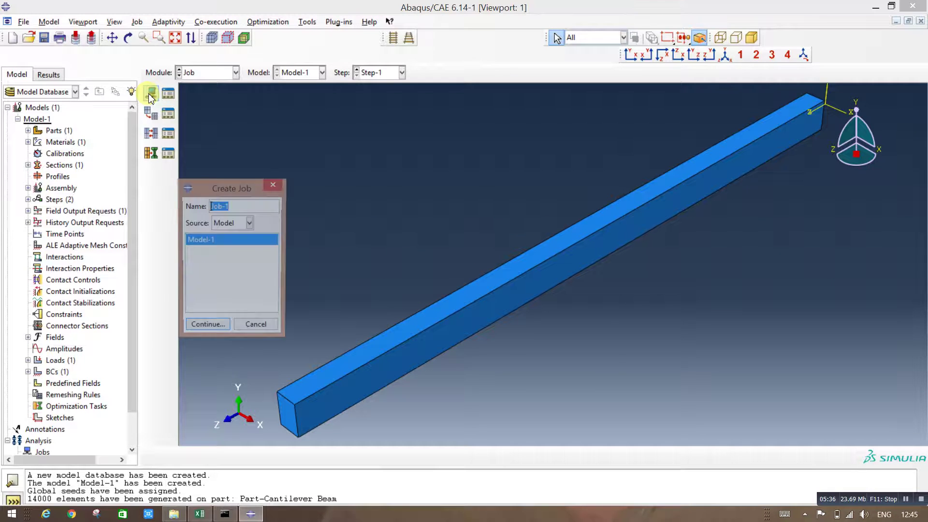
left_click(198, 329)
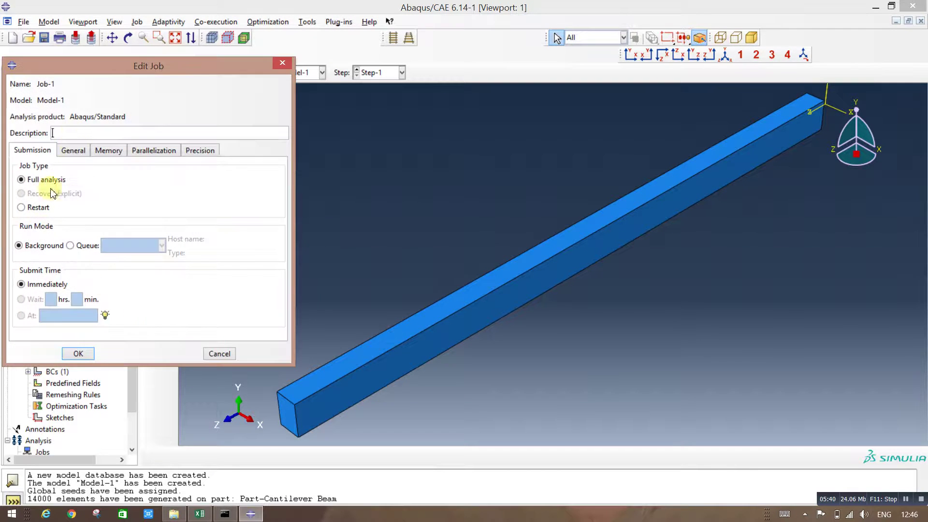
left_click(88, 351)
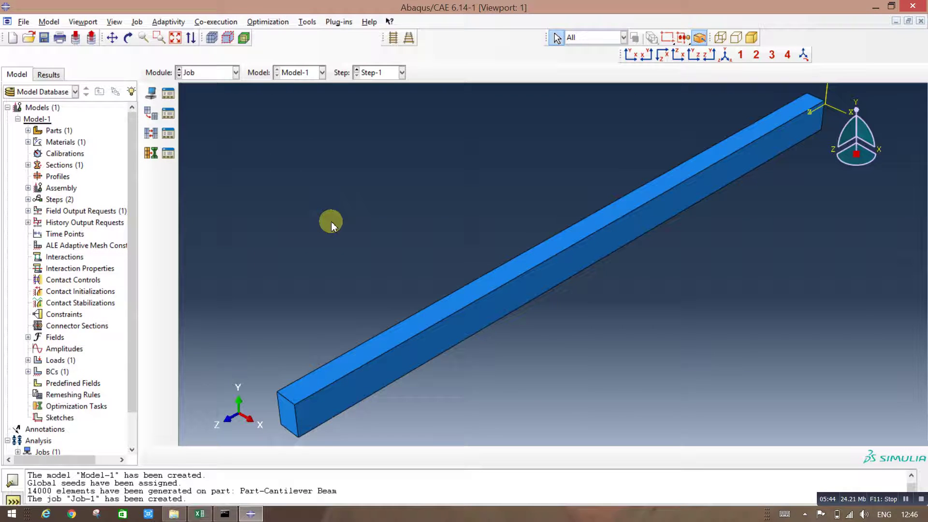
left_click(169, 94)
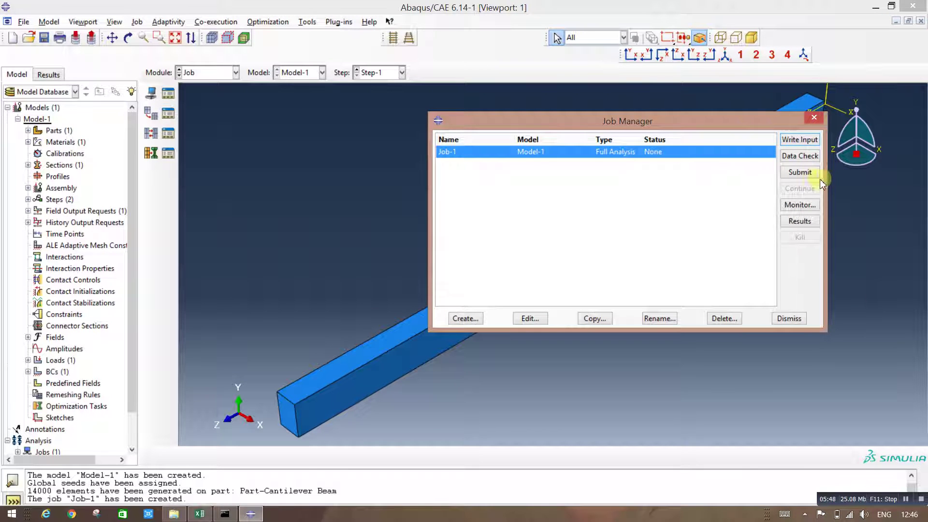
left_click(807, 175)
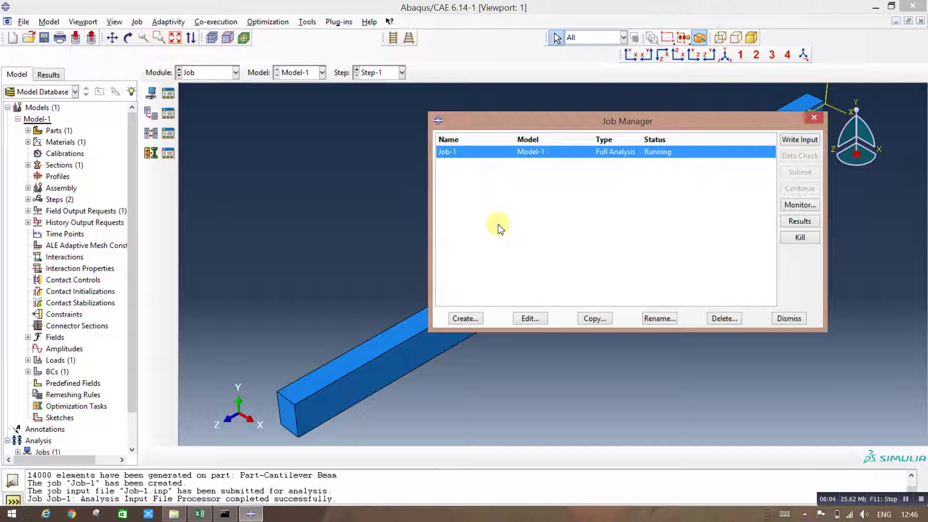
Monitor Job-1 while it runs, reviewing its errors, warnings and log, and close the monitor.
left_click(797, 208)
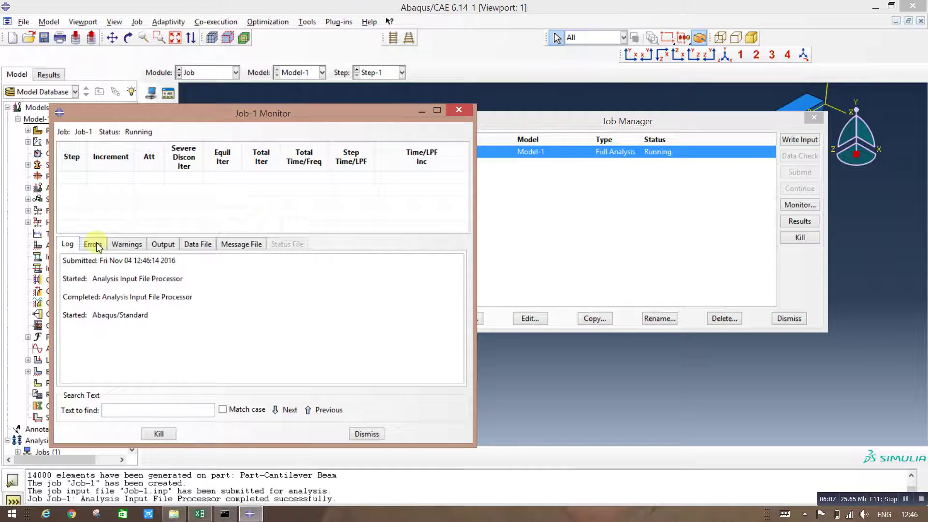
left_click(94, 246)
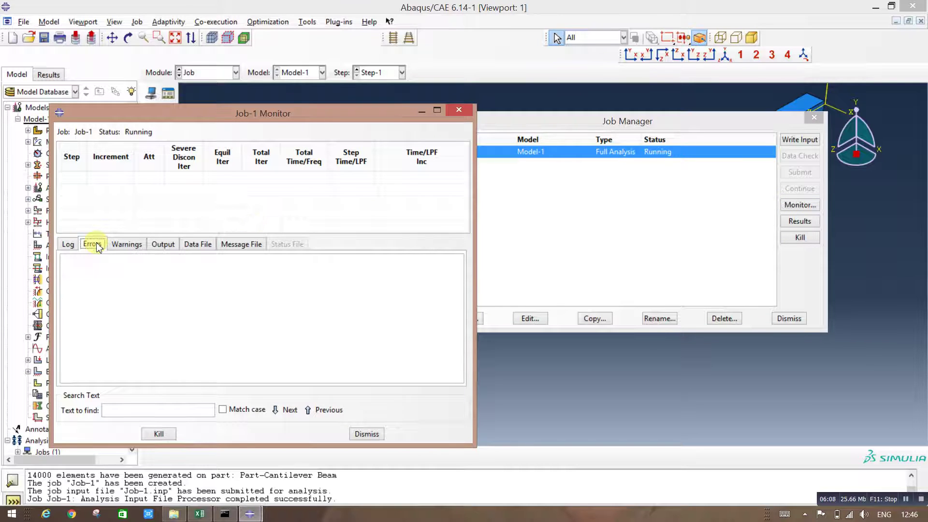
left_click(129, 246)
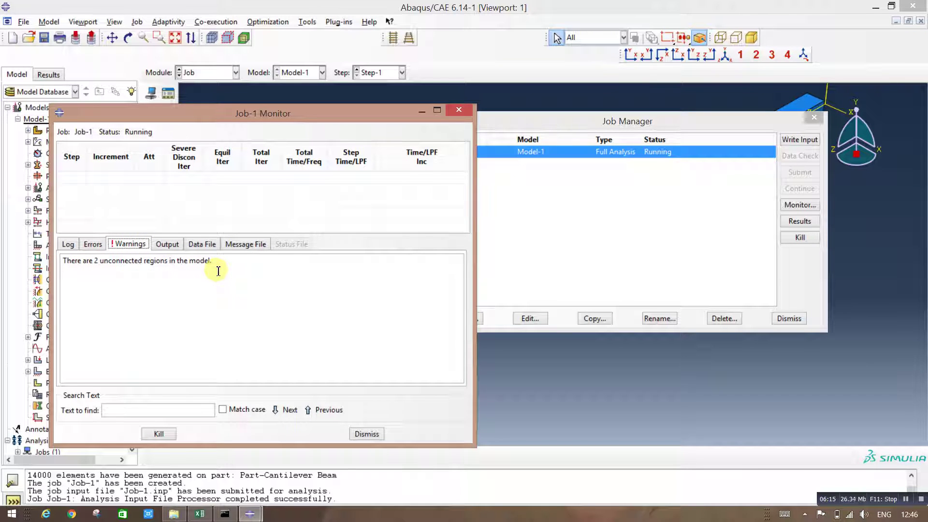
left_click(94, 243)
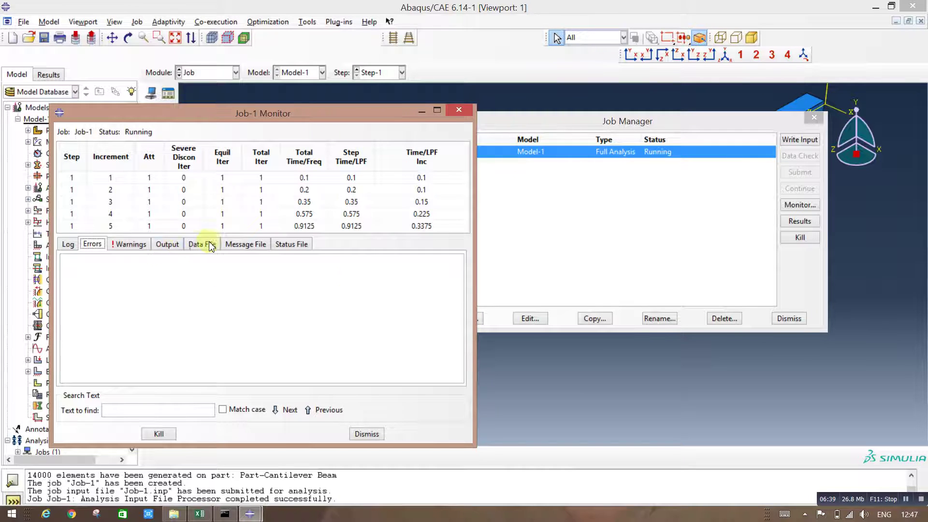
left_click(67, 245)
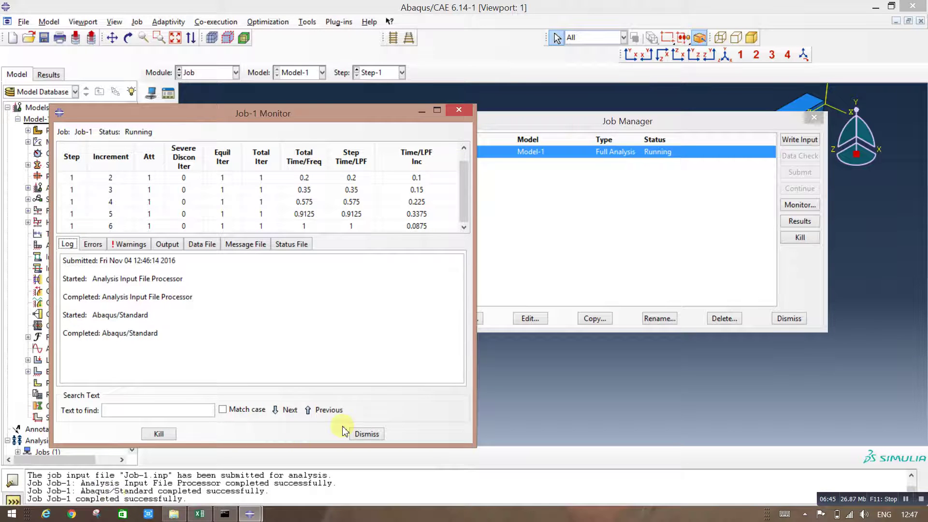
left_click(359, 433)
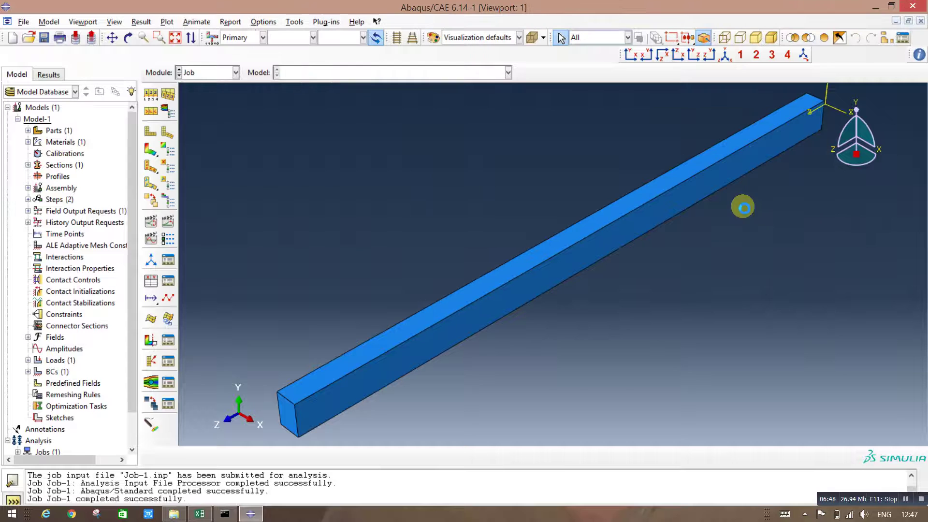
Plot contours on the deformed shape of the Job-1 results and display the displacement component U2.
scroll(404, 224, "down", 3)
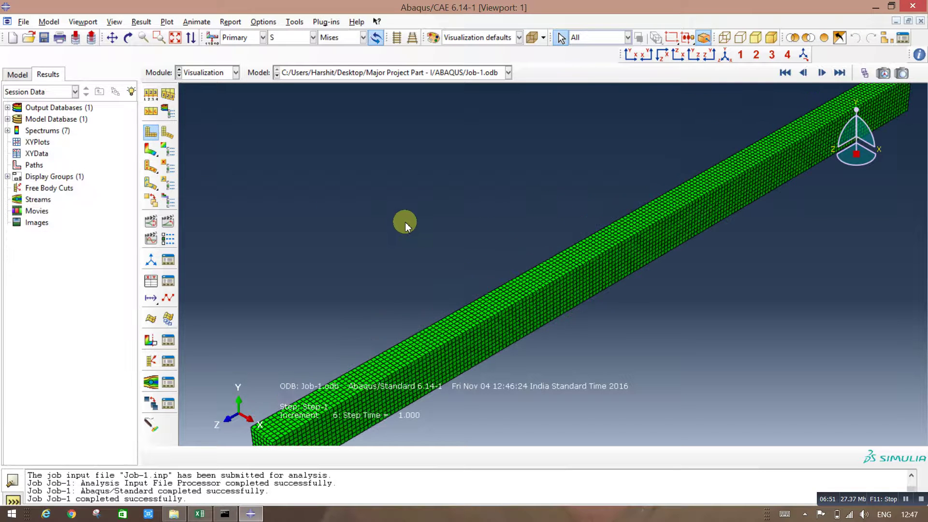
left_click(151, 149)
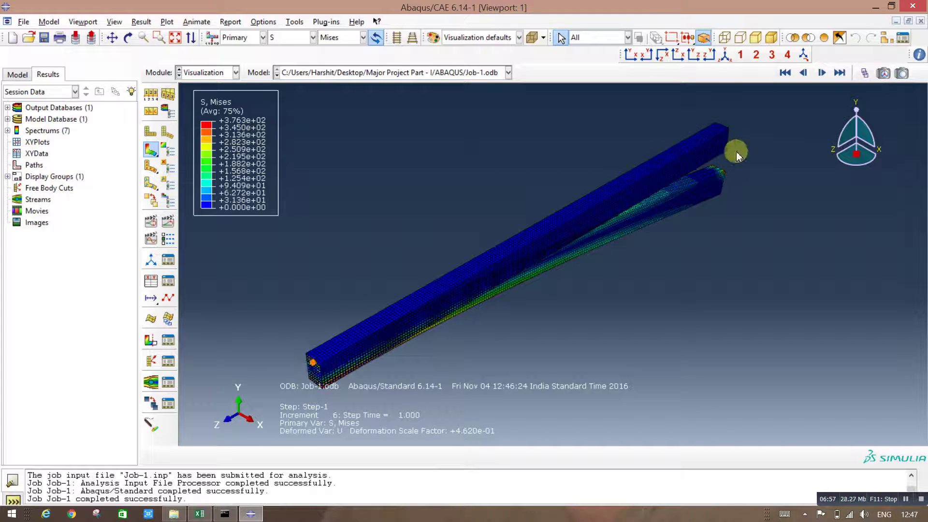
left_click(286, 37)
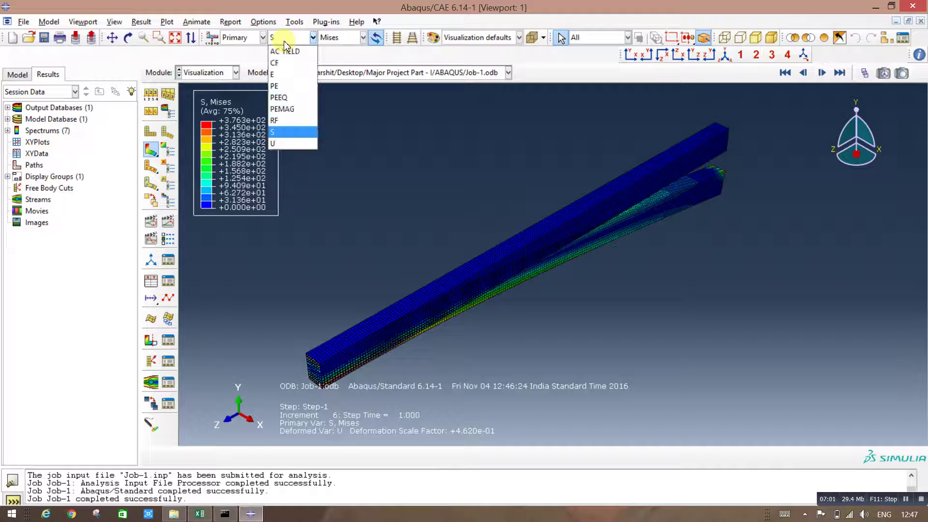
left_click(286, 143)
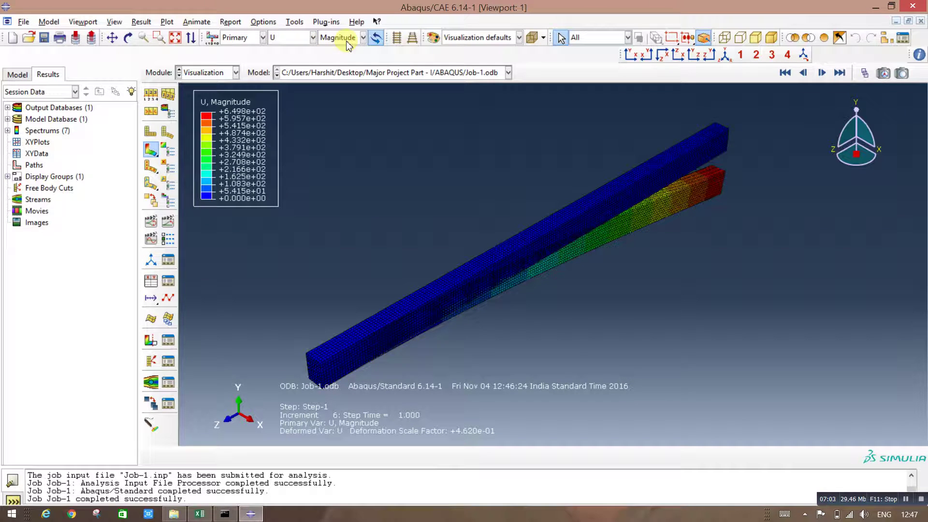
left_click(363, 38)
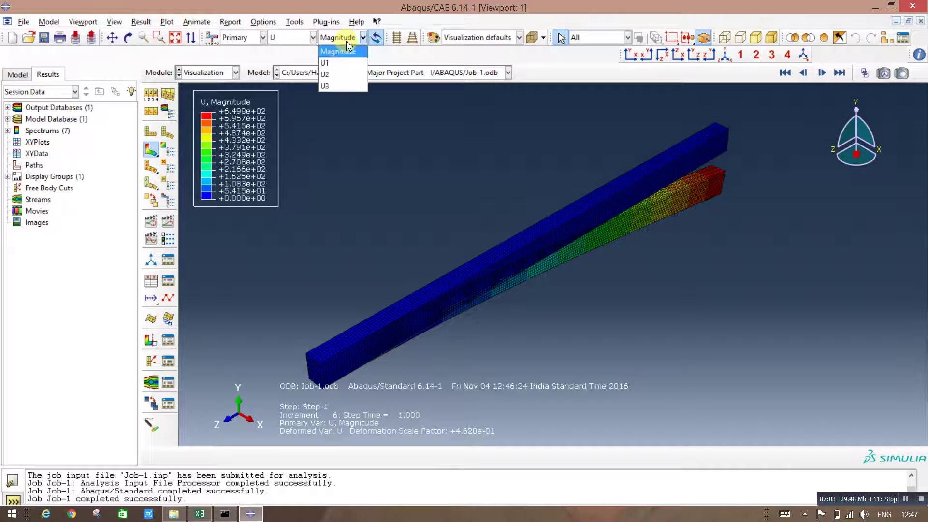
left_click(340, 75)
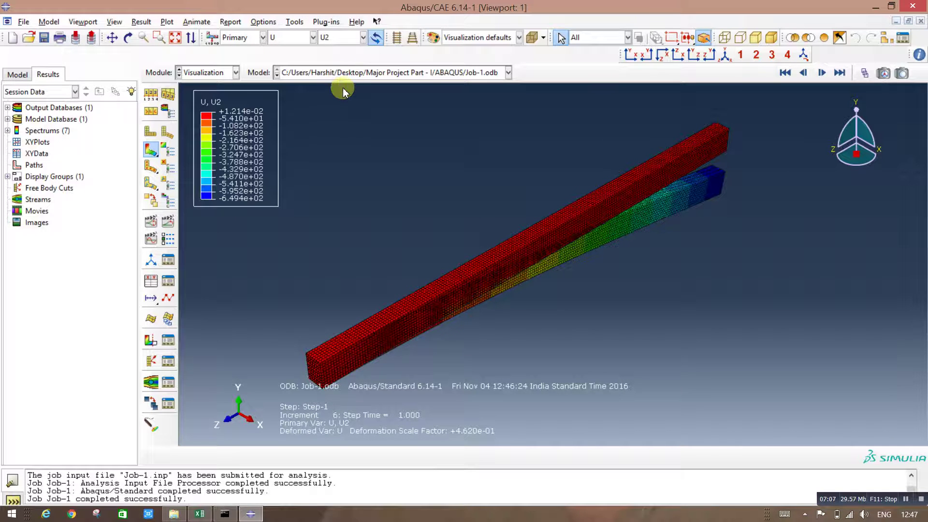
scroll(691, 213, "up", 1)
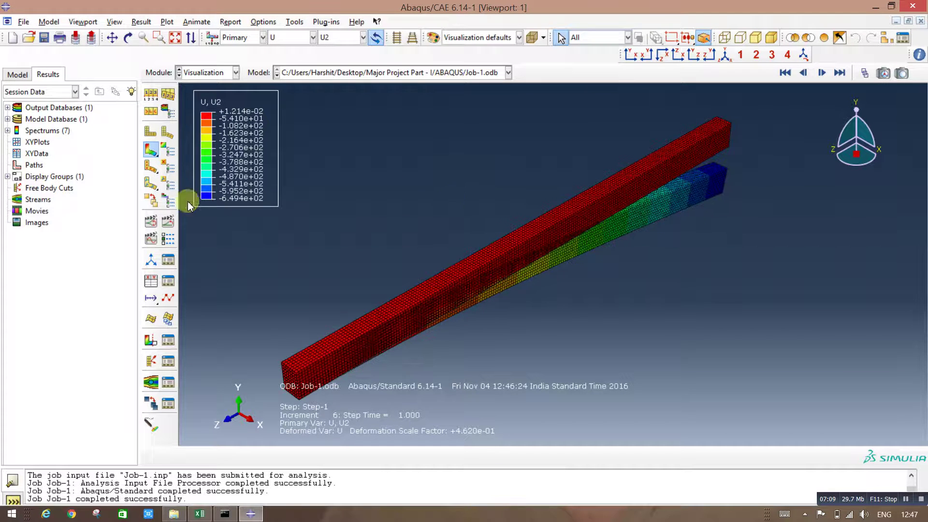
scroll(729, 198, "down", 1)
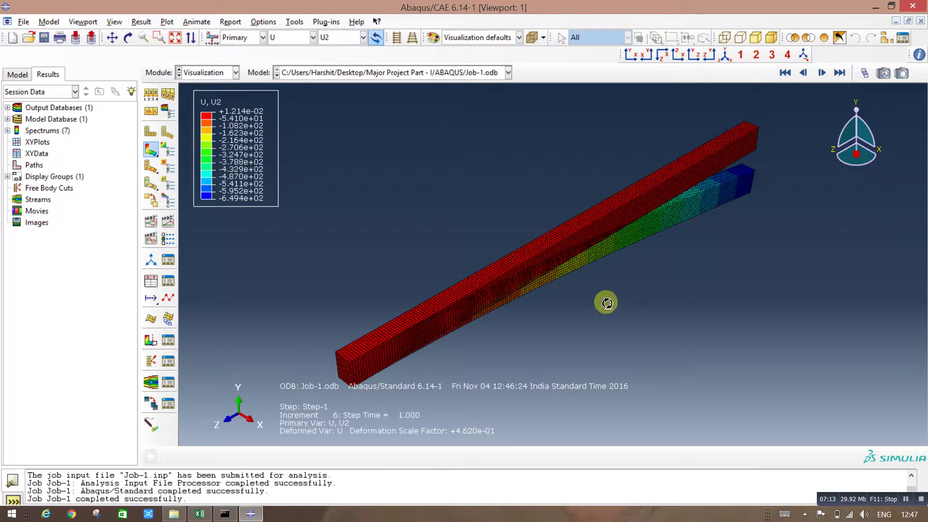
Probe the U2 displacement at nodes on the beam's free end, and close the probe.
left_click_drag(605, 302, 580, 307, "ctrl+alt")
scroll(574, 305, "up", 5)
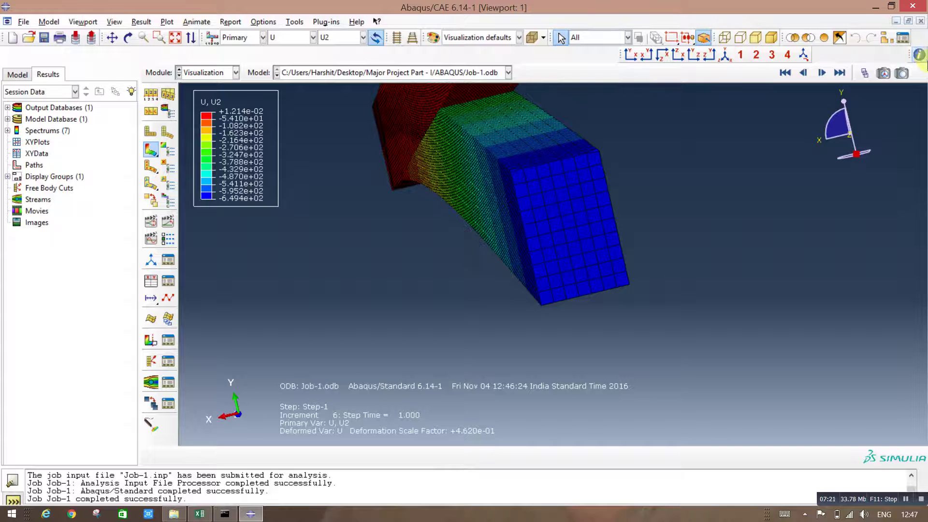
left_click(918, 55)
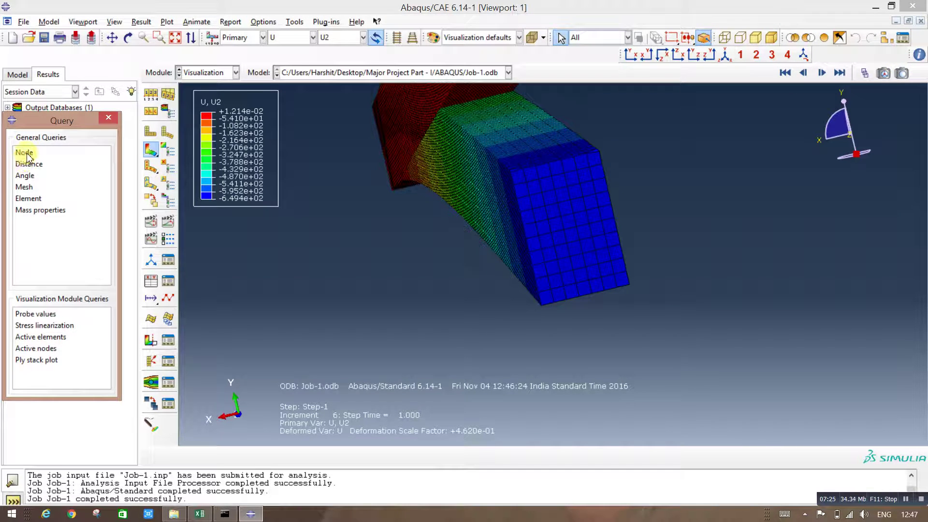
left_click(28, 199)
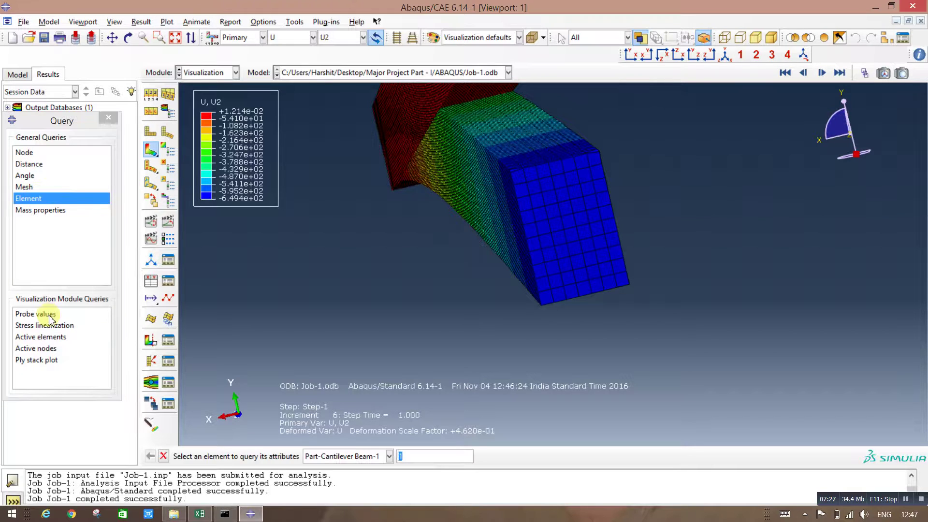
left_click(50, 315)
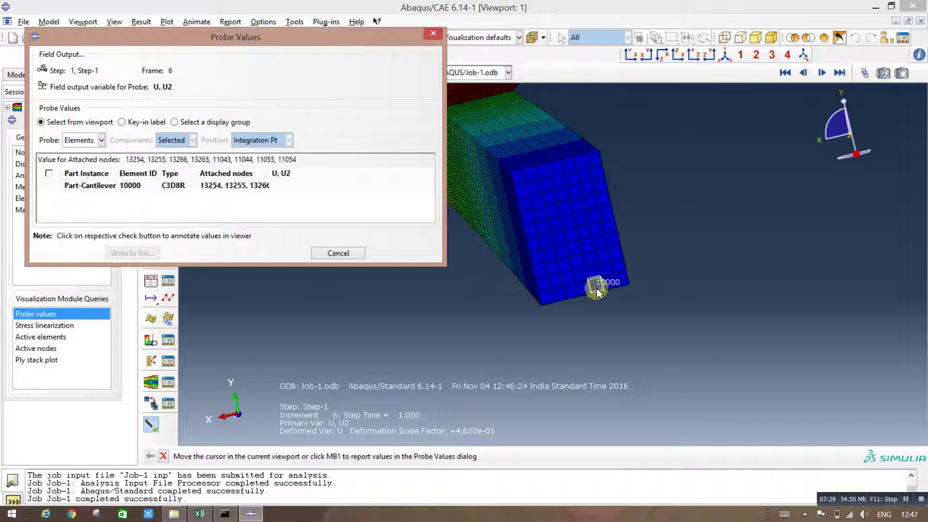
left_click(101, 140)
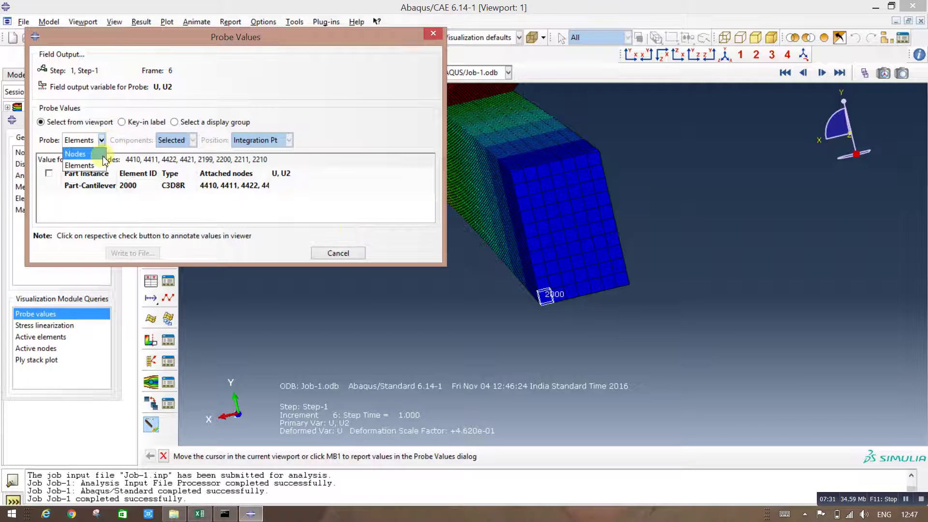
left_click(99, 154)
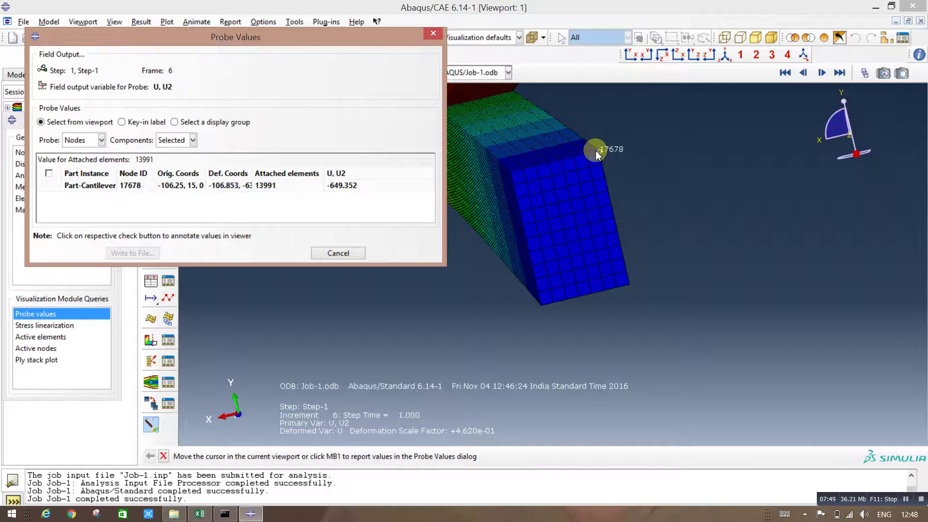
left_click(341, 253)
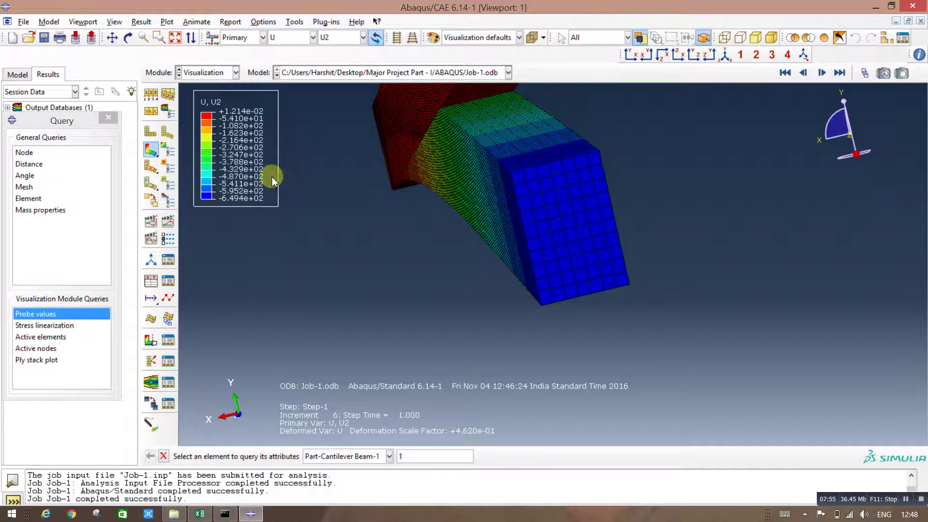
Switch to Example.xlsx in Excel, enter 649 in D15 as the ABAQUS free-end deflection, and select D19 for the stress.
left_click(199, 514)
left_click(196, 291)
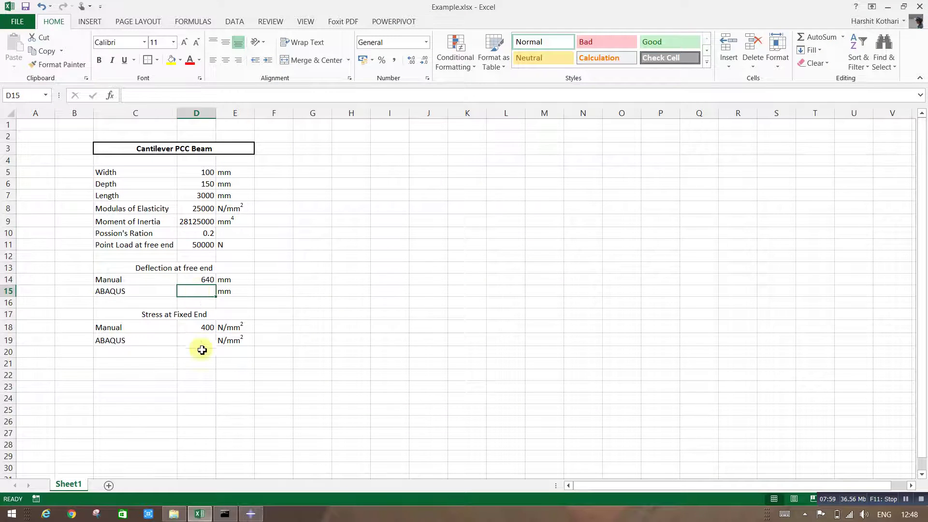
type("649")
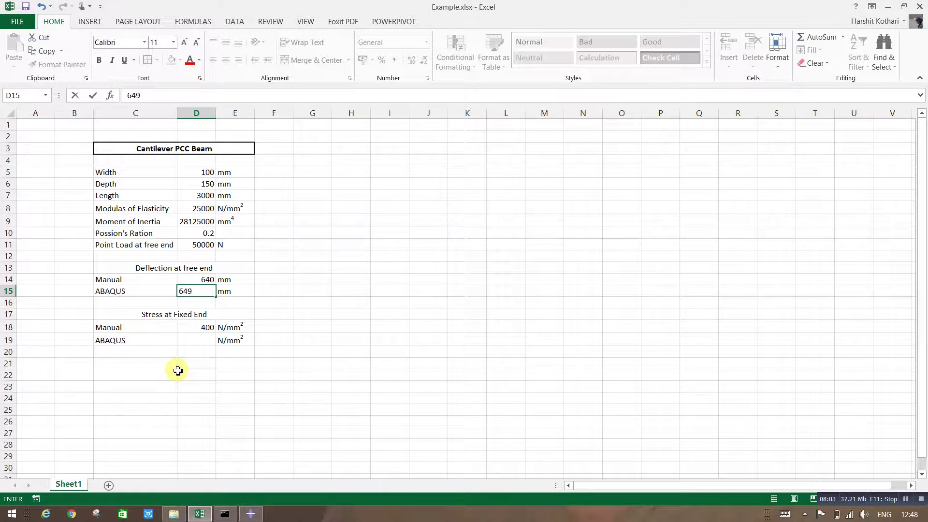
key("Return")
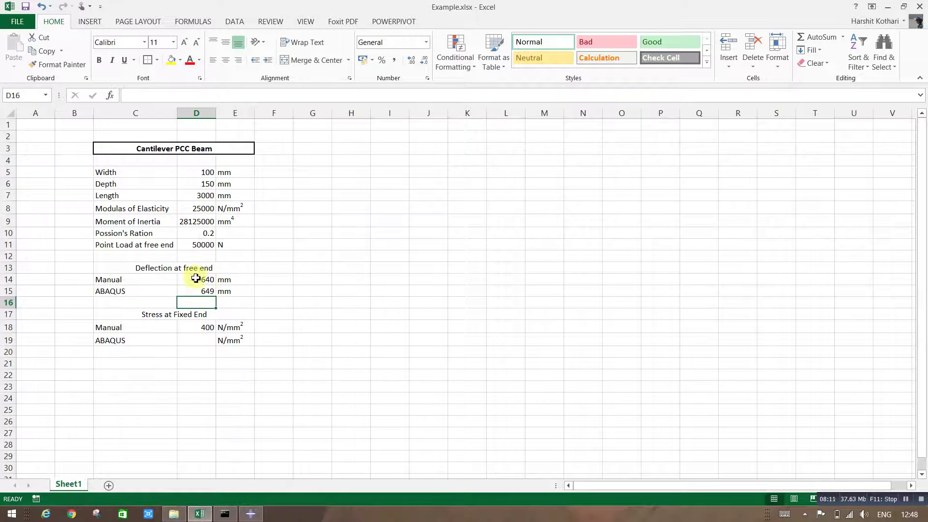
left_click(205, 342)
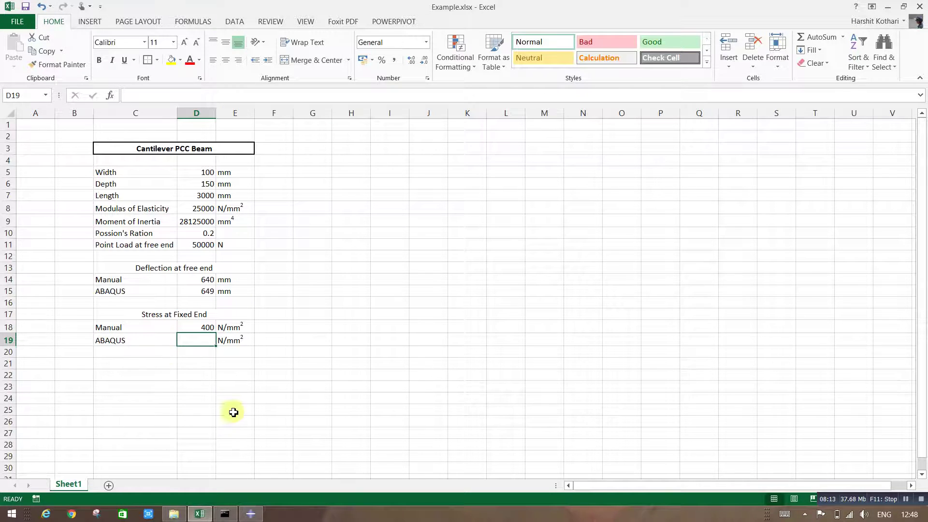
Switch back to Abaqus/CAE and display the von Mises stress S contours on the beam in a side view.
left_click(250, 513)
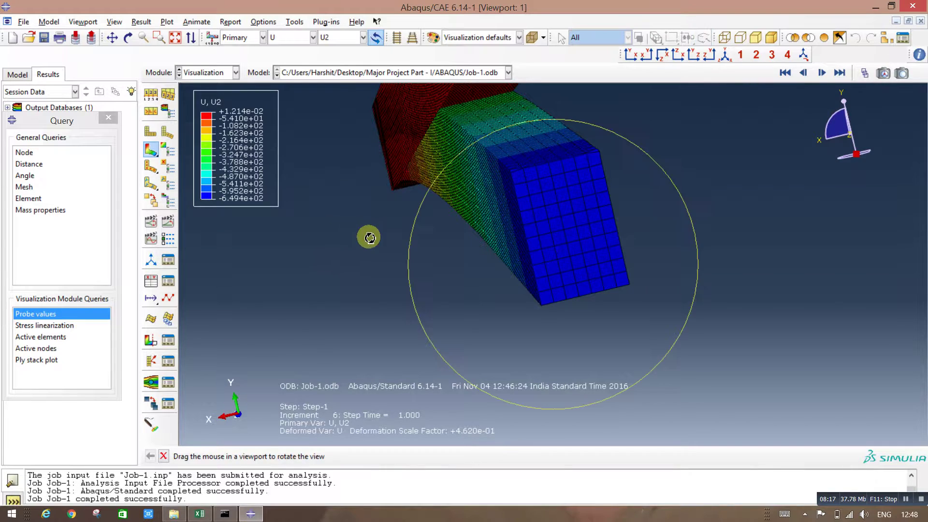
left_click_drag(367, 236, 424, 211, "ctrl+alt")
left_click_drag(407, 253, 304, 280, "ctrl+alt")
left_click_drag(615, 296, 244, 297, "ctrl+alt")
scroll(244, 297, "down", 4)
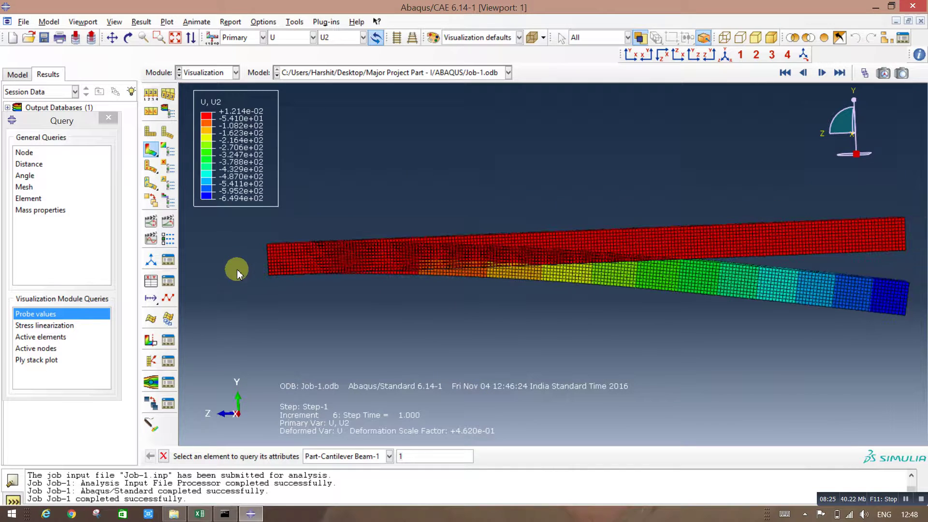
left_click(295, 39)
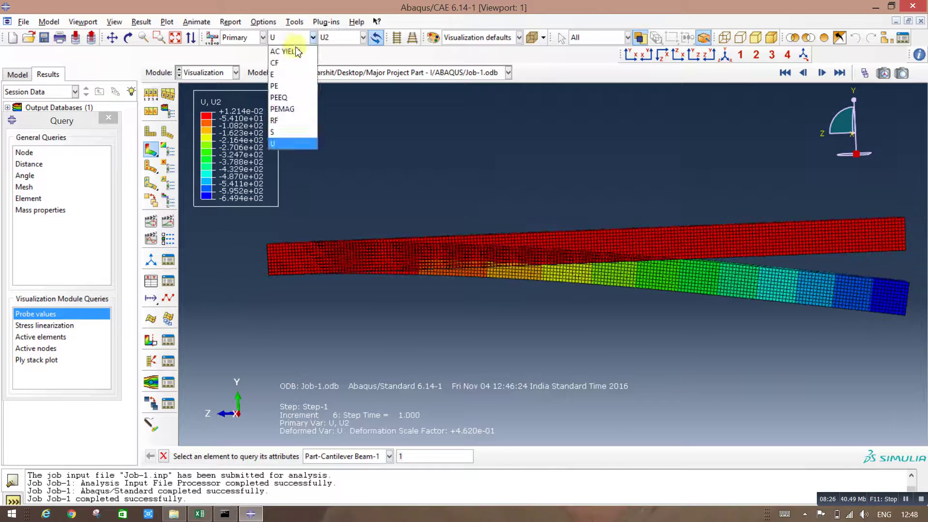
left_click(289, 129)
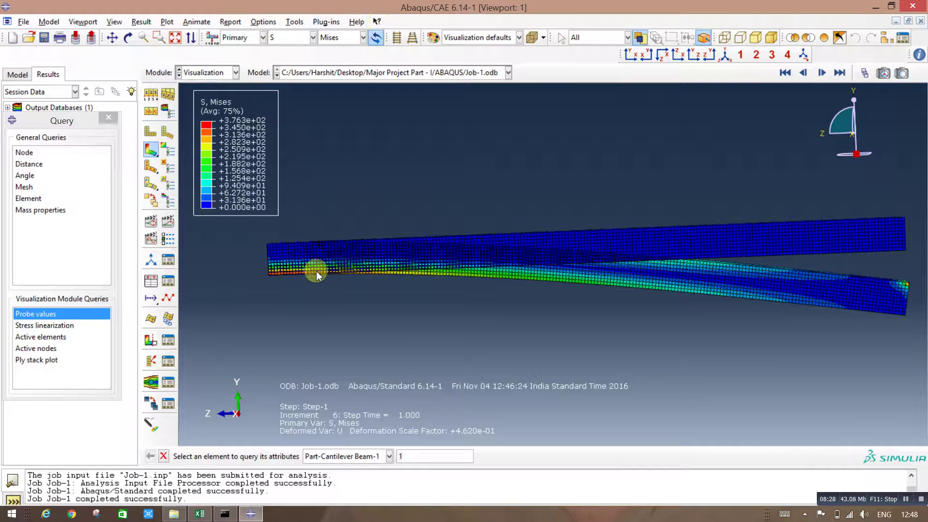
scroll(315, 269, "down", 4)
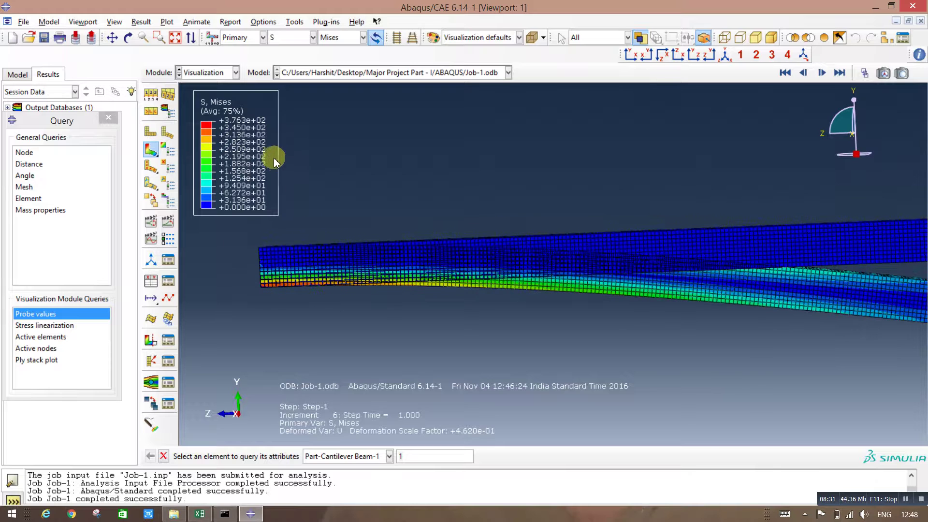
scroll(280, 265, "down", 2)
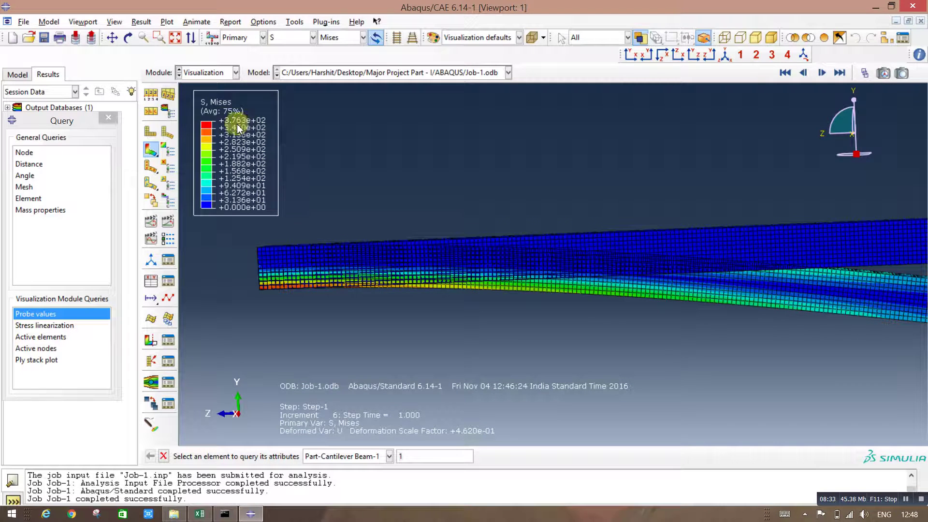
Probe the nodal von Mises stress along the edges and corners of the beam's fixed-end face, and close the probe.
left_click(289, 275)
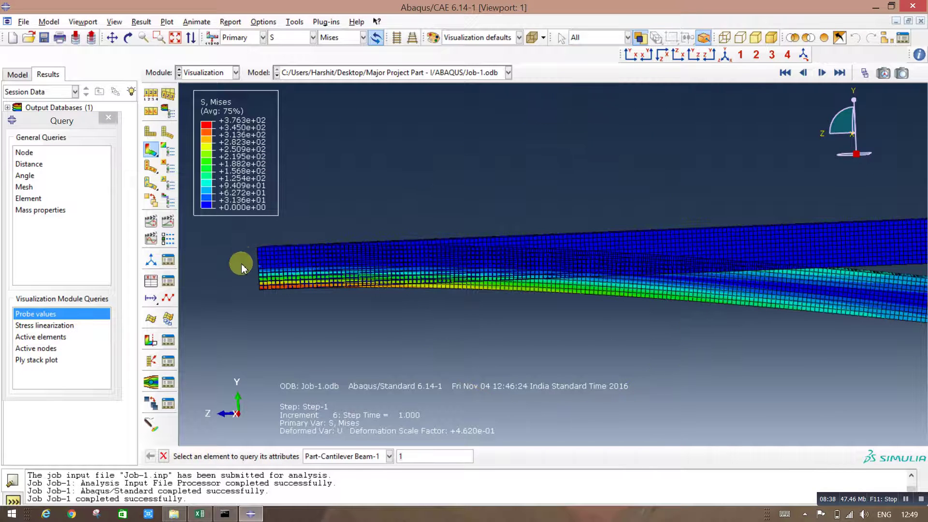
left_click_drag(241, 268, 368, 230, "ctrl+alt")
left_click_drag(466, 210, 505, 242, "ctrl+alt")
scroll(495, 258, "up", 3)
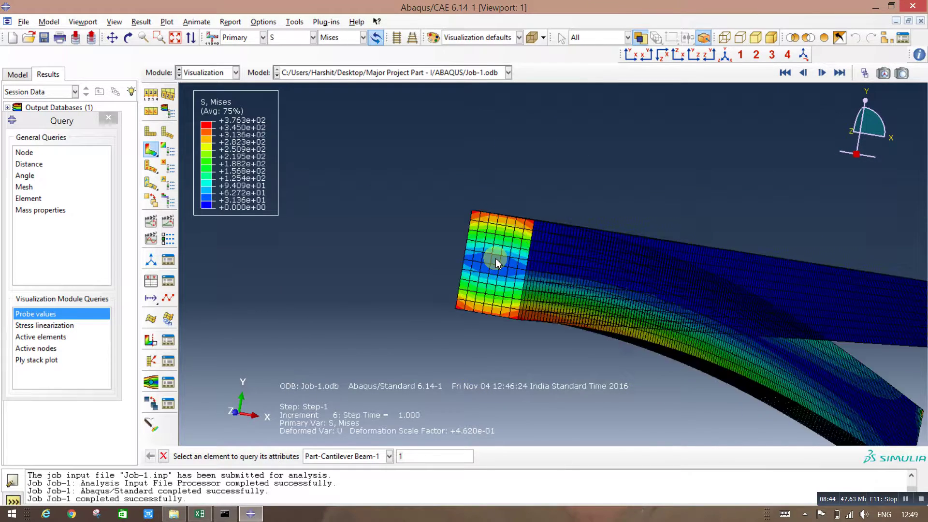
scroll(496, 261, "up", 2)
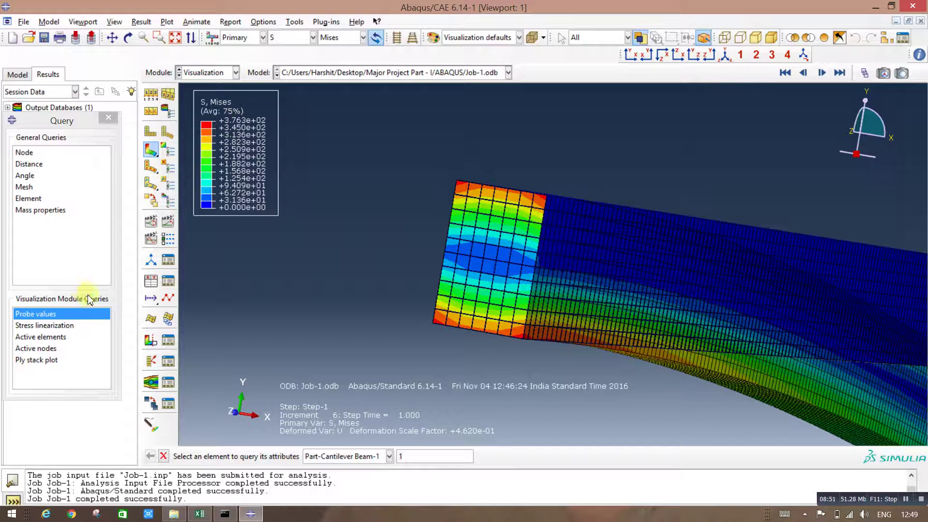
left_click(472, 340)
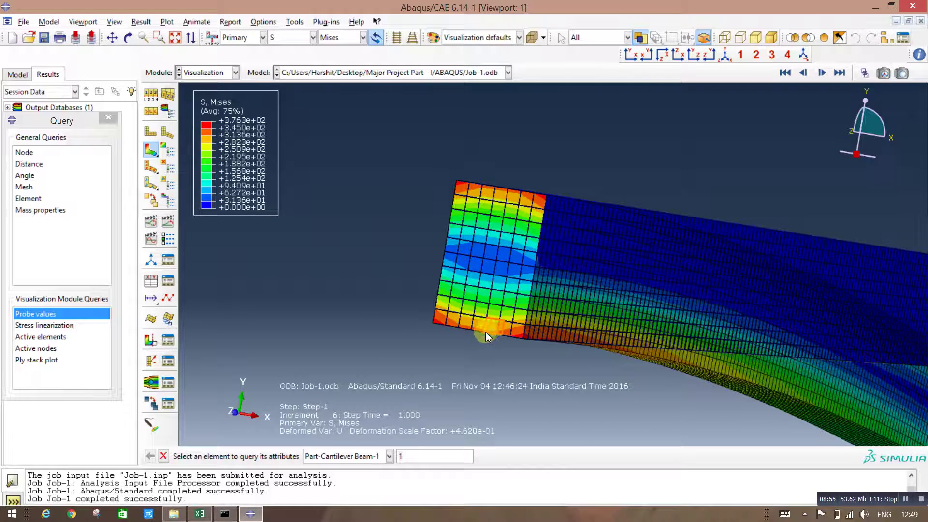
left_click(293, 389)
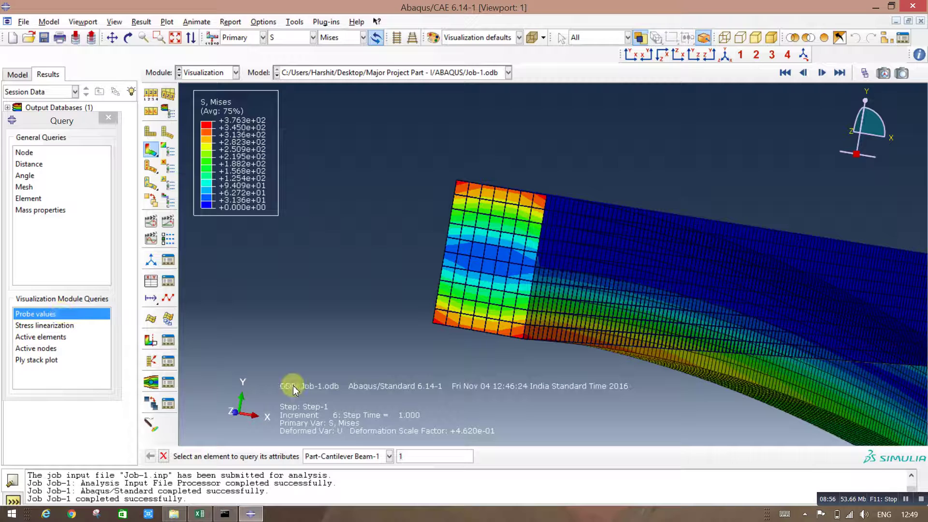
left_click(104, 315)
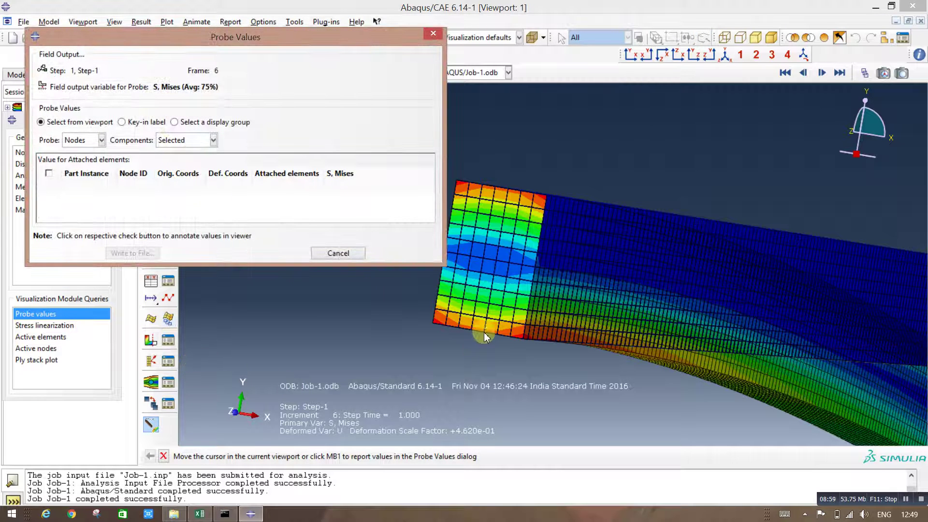
mouse_move(485, 336)
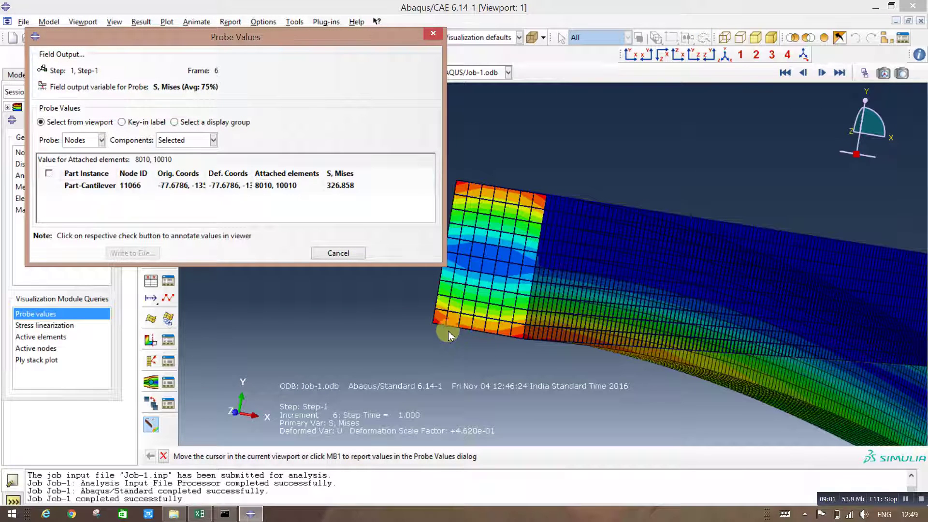
mouse_move(432, 324)
mouse_move(543, 197)
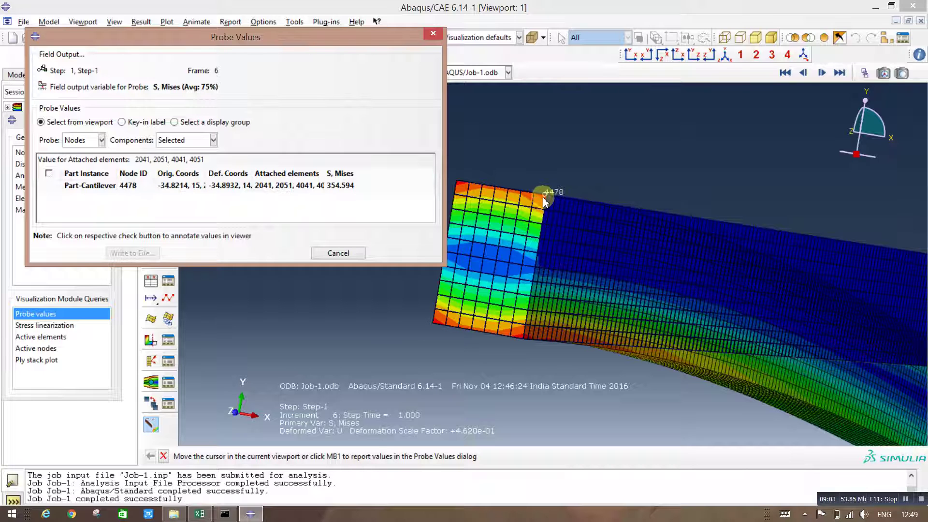
left_click(337, 252)
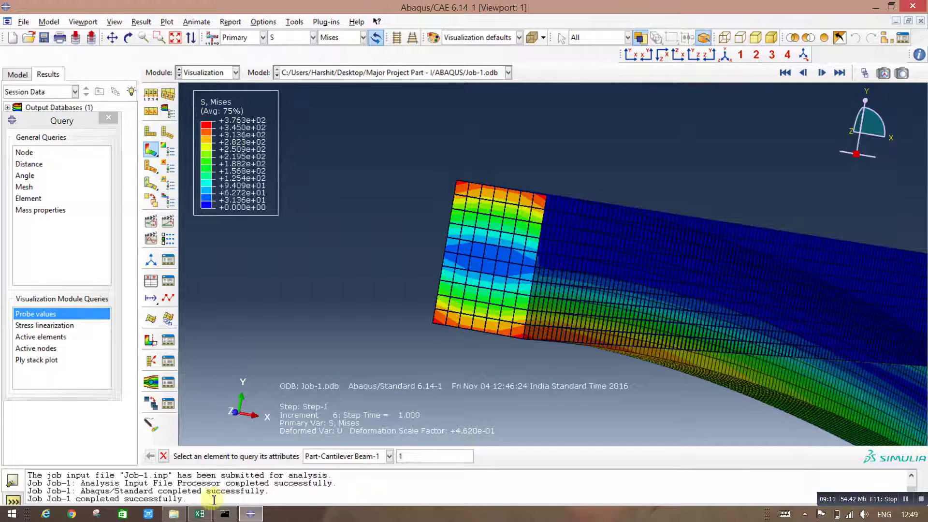
Switch to Example.xlsx in Excel and enter 376 in D19 as the ABAQUS stress at the fixed end.
left_click(200, 514)
left_click(198, 341)
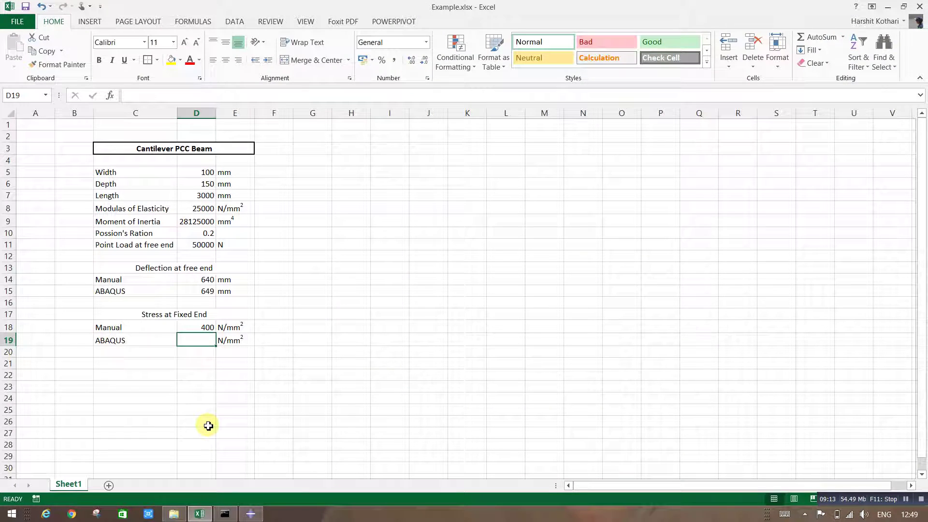
type("376")
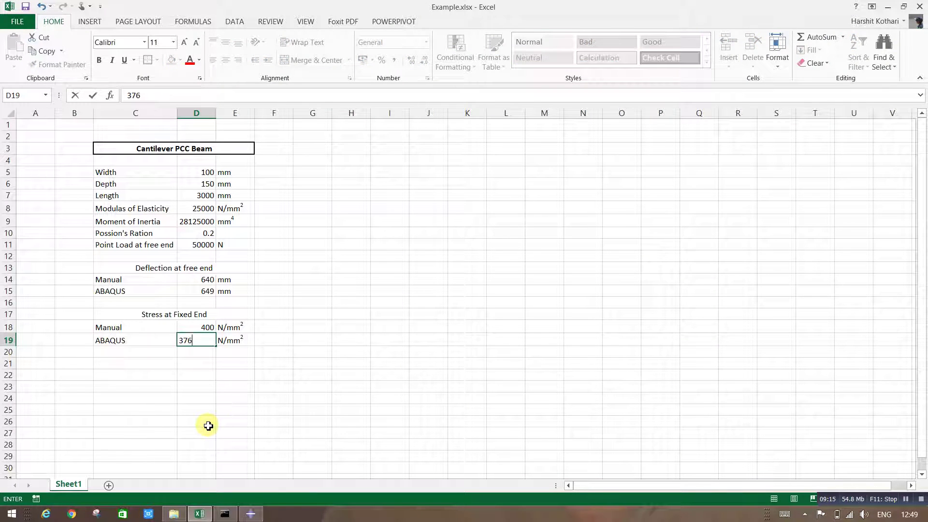
key("Return")
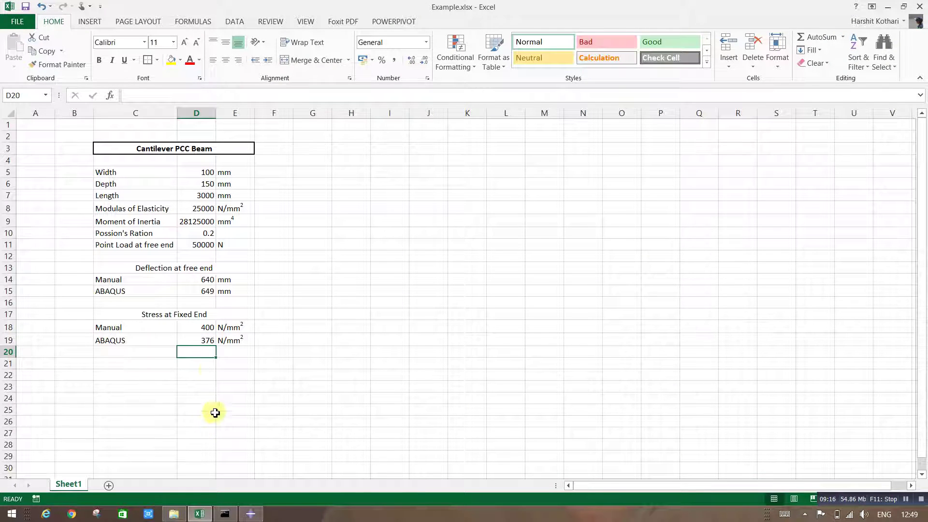
left_click(196, 328)
left_click(195, 339)
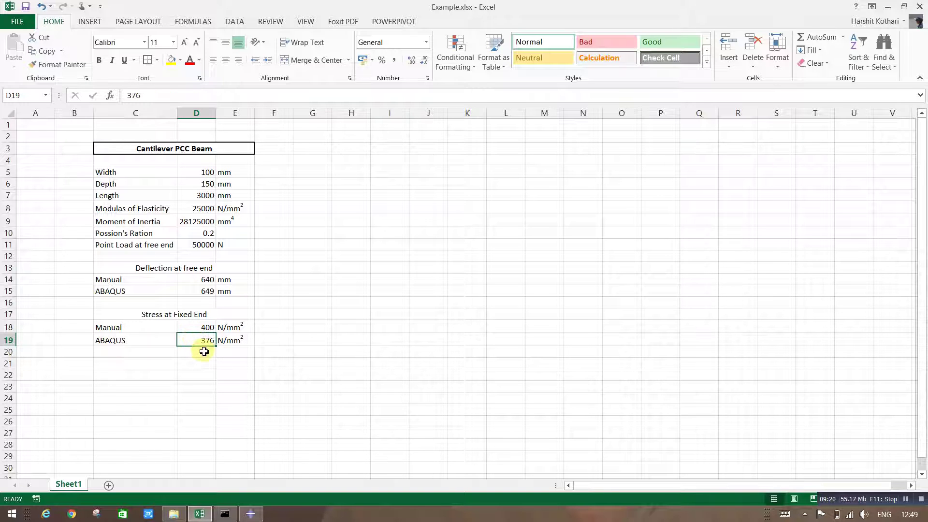
Switch back to Abaqus/CAE and close the Query dialog over the von Mises stress results.
left_click(250, 513)
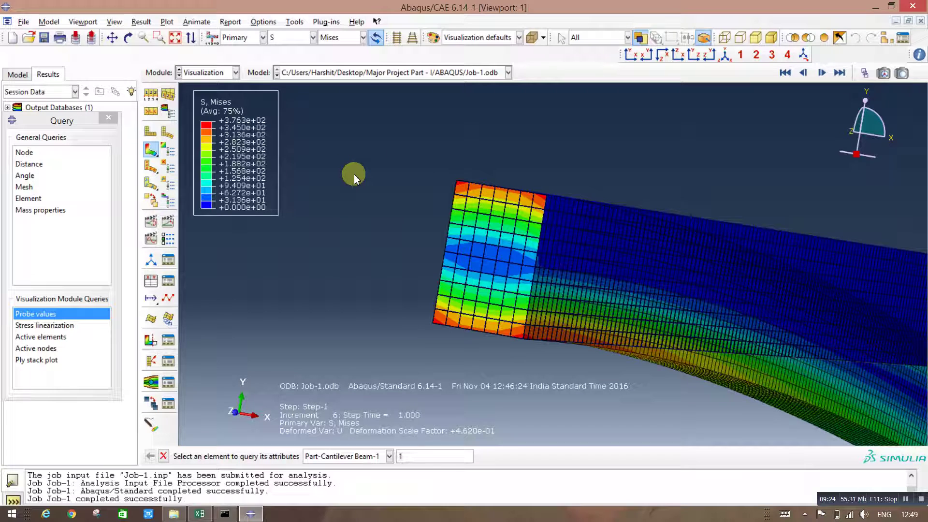
scroll(316, 223, "down", 3)
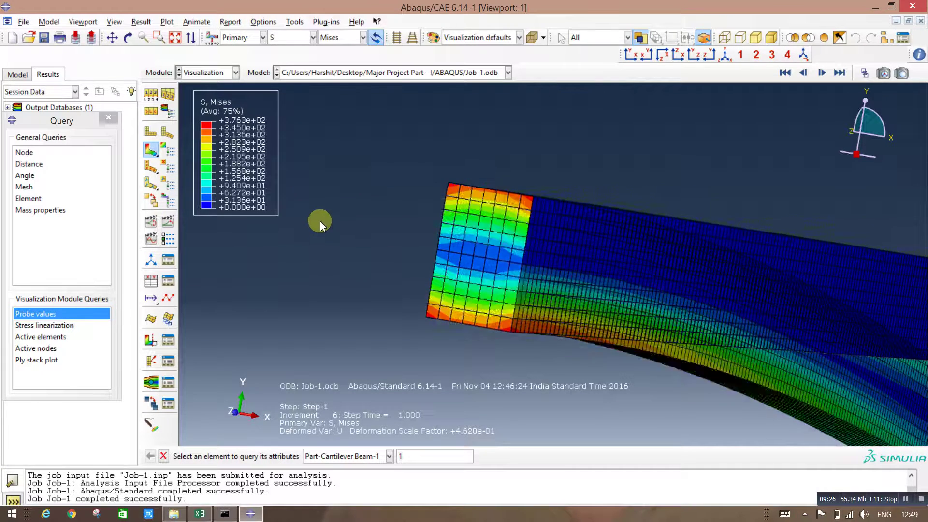
scroll(312, 223, "up", 3)
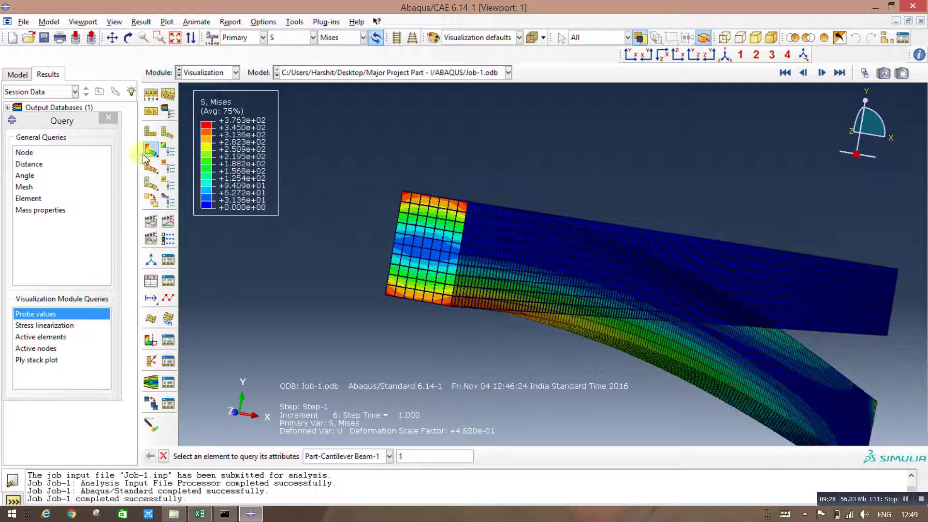
left_click(107, 118)
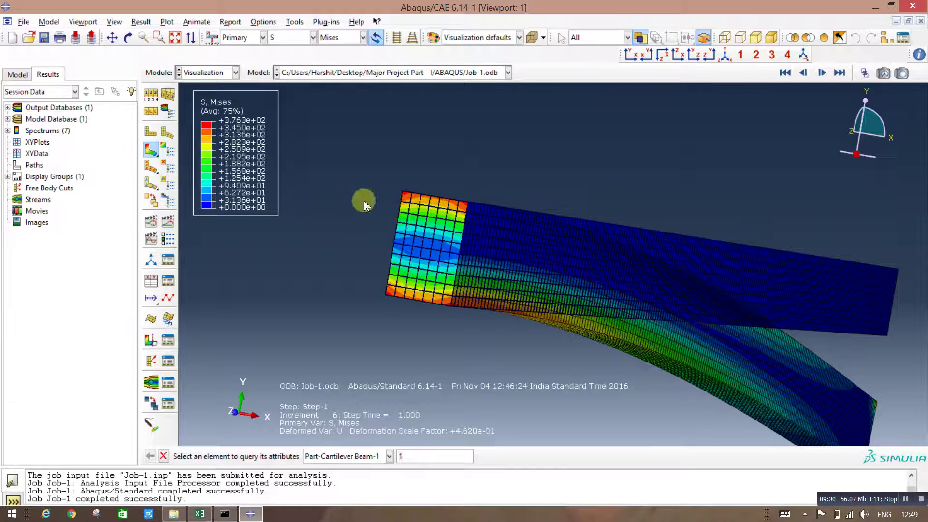
Show the whole beam in the isometric view, play the time history animation of its deformation, and stop it.
left_click(753, 58)
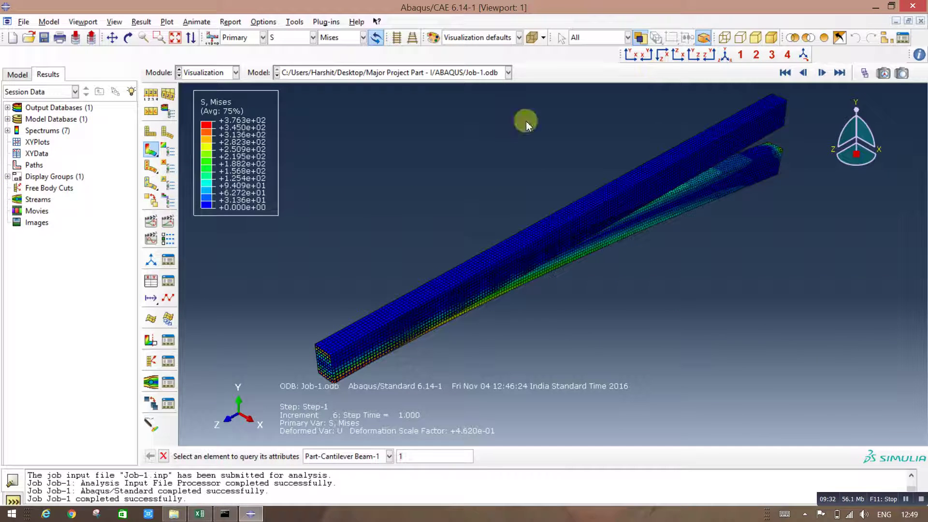
left_click(168, 222)
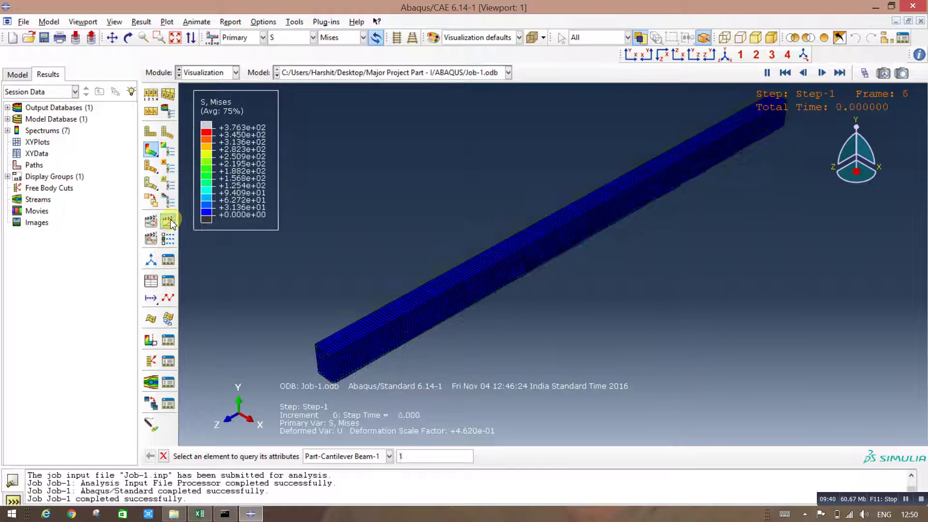
left_click(172, 222)
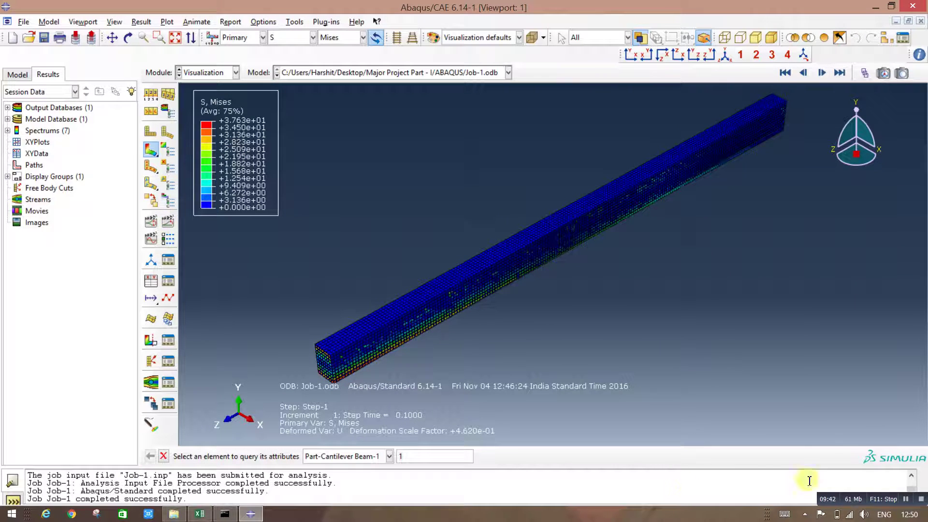